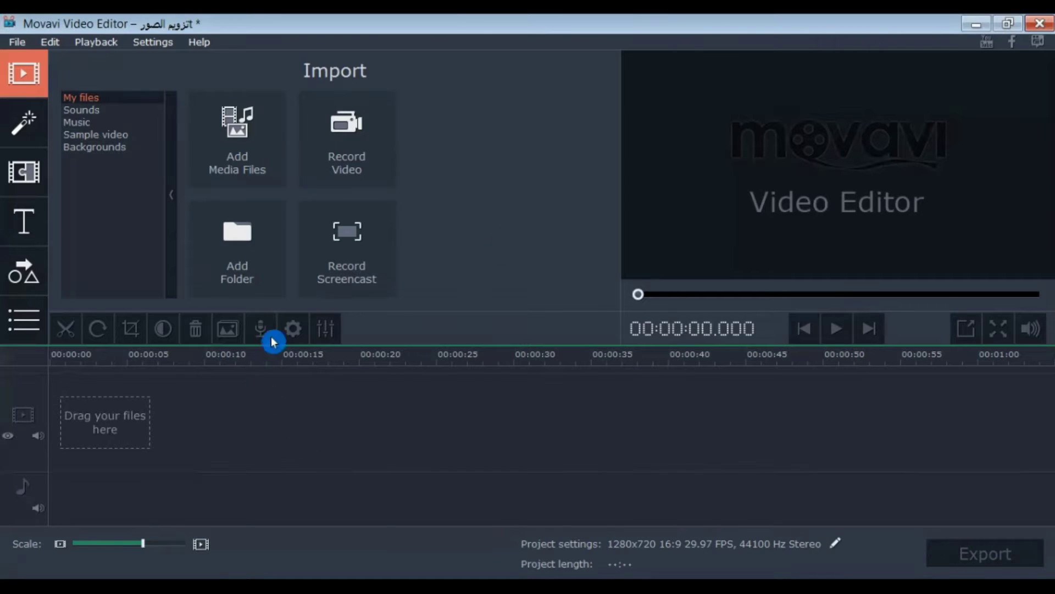
click(56, 542)
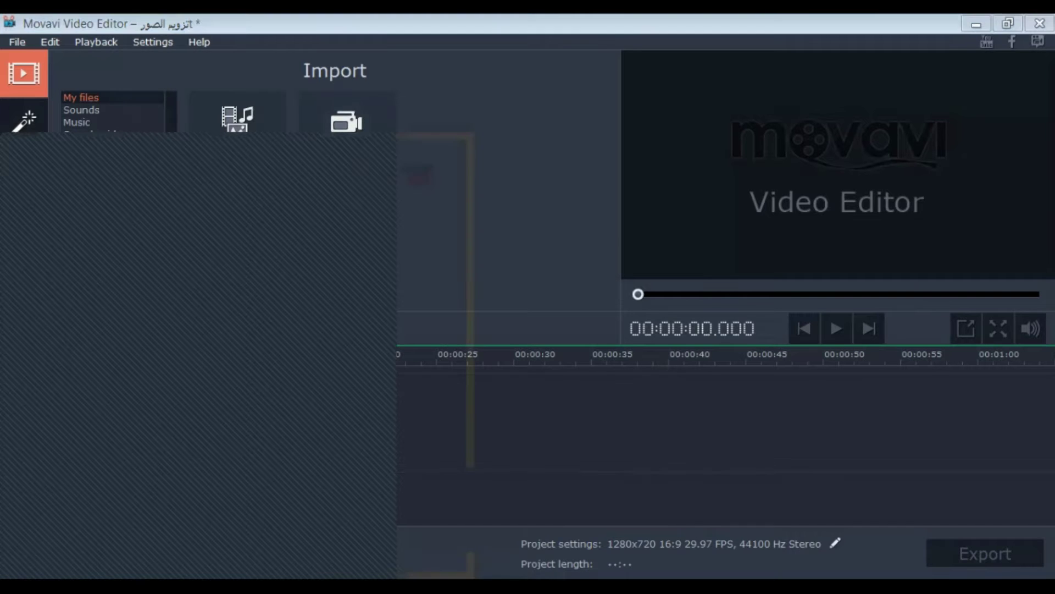
click(48, 414)
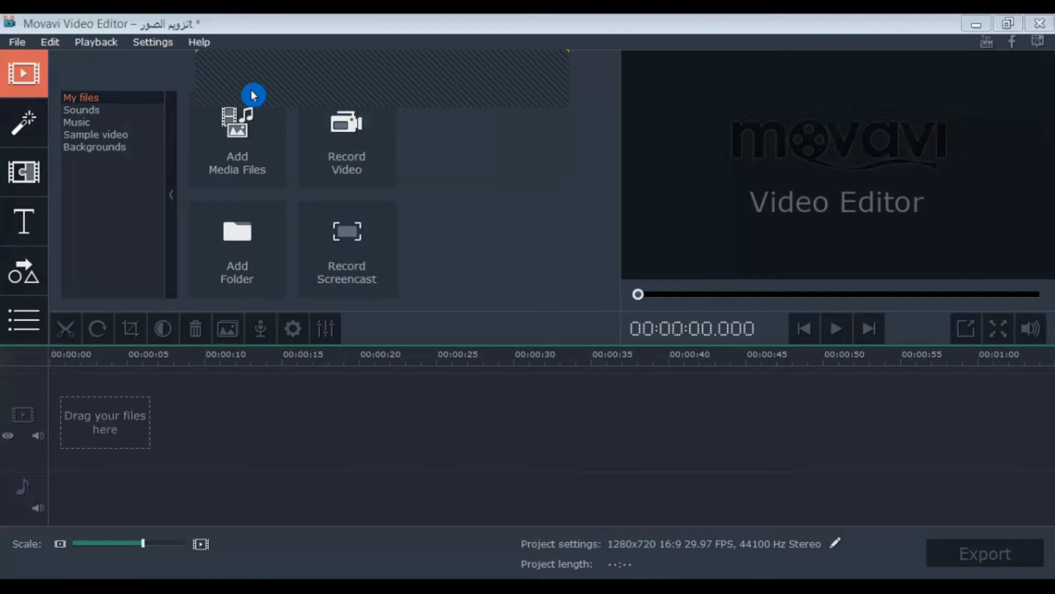
click(253, 96)
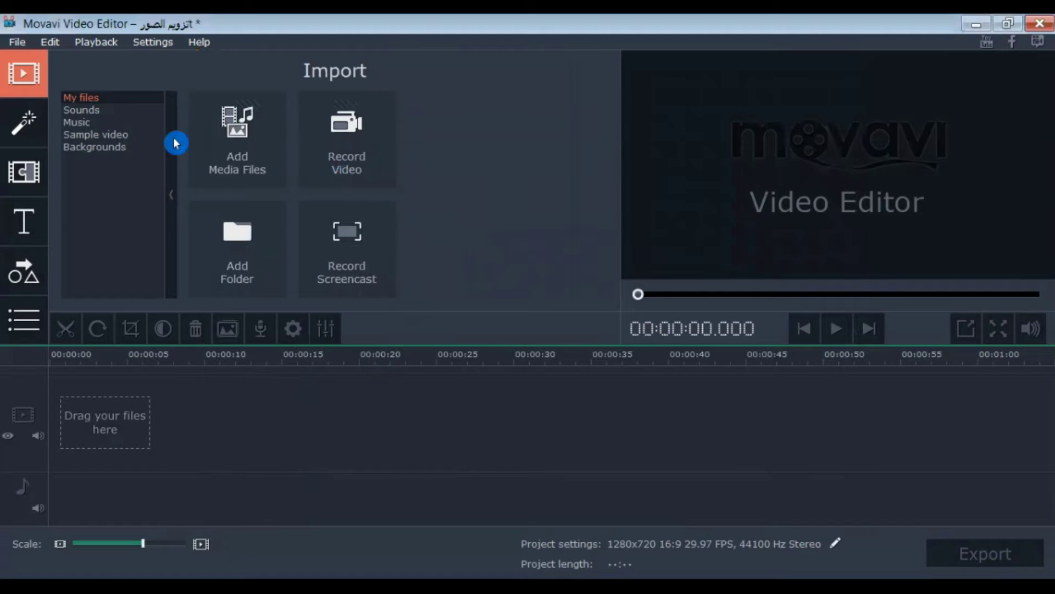
- Import the audio file 123.wma into the project
click(16, 44)
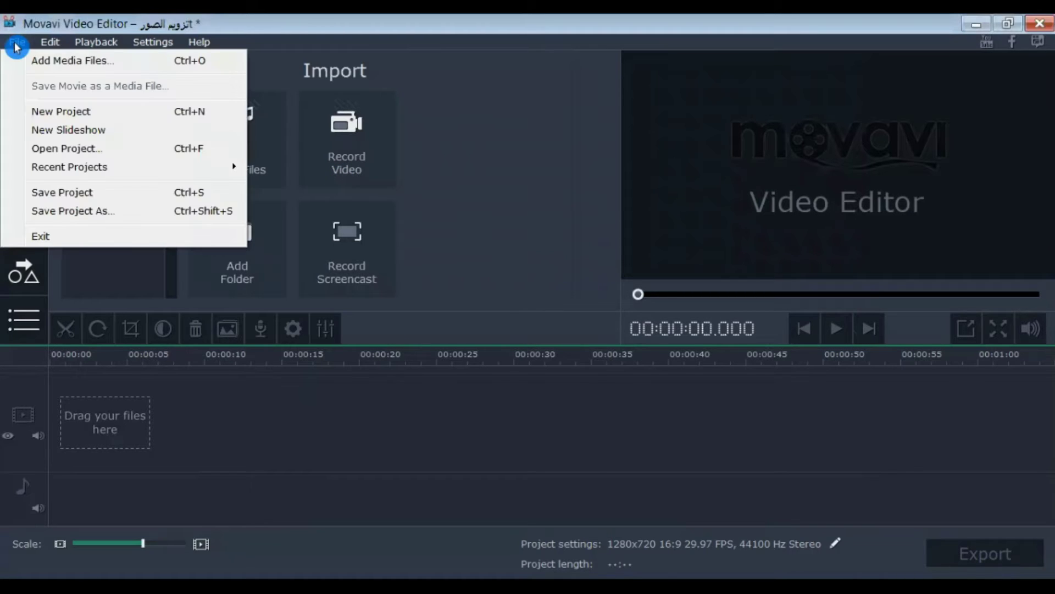
click(121, 65)
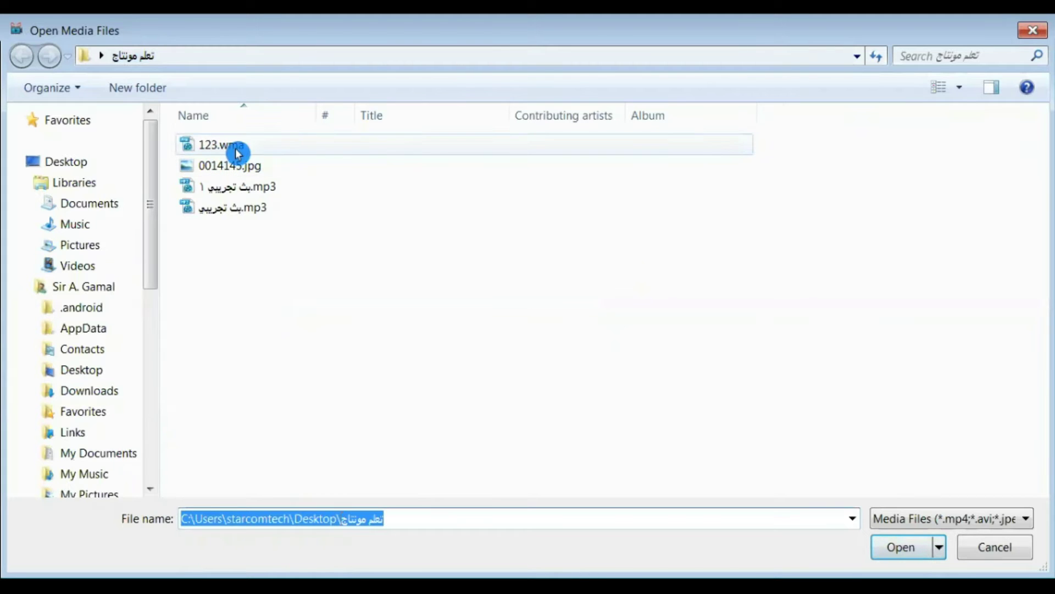
click(271, 145)
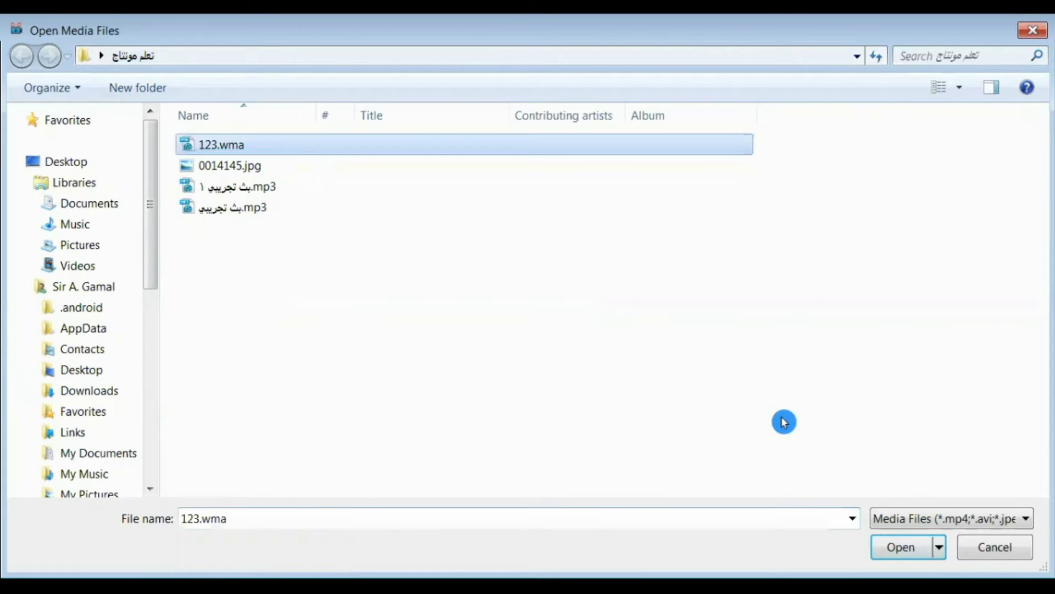
key(Return)
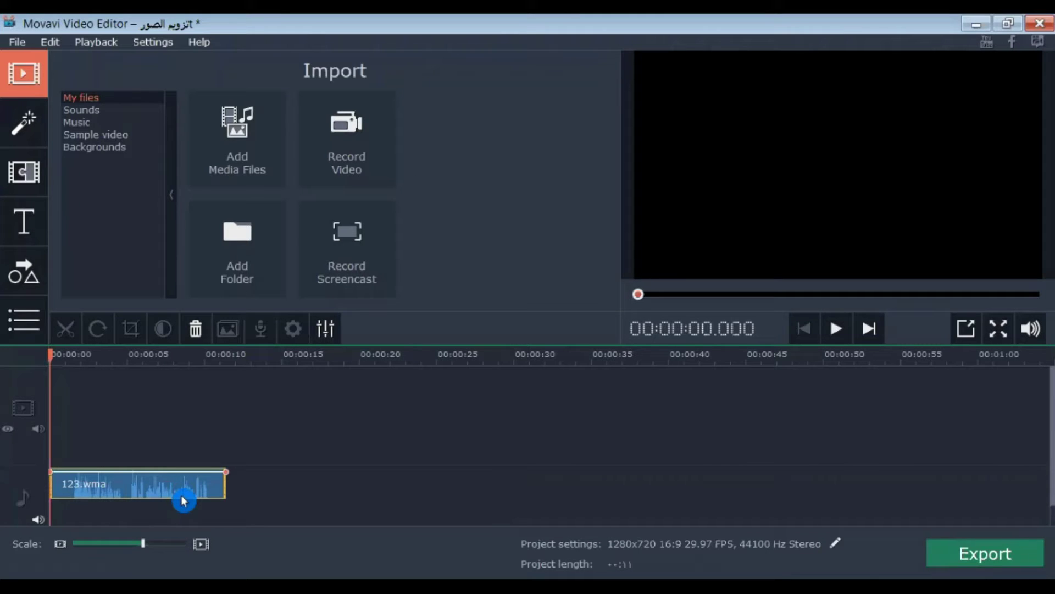
- Open the audio properties of the 123.wma clip and play the clip from near its start
key(End)
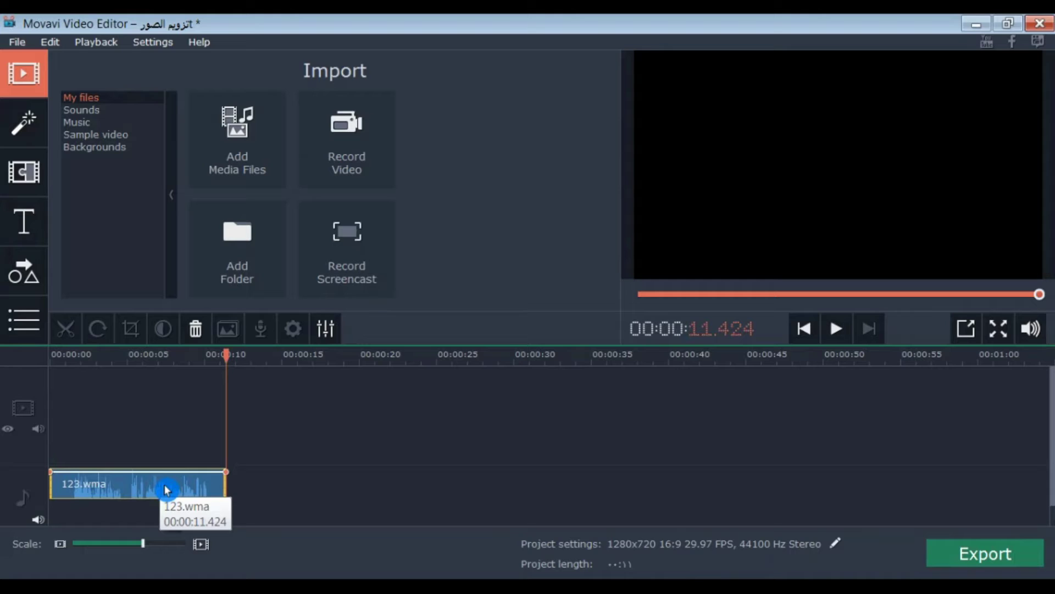
click(158, 486)
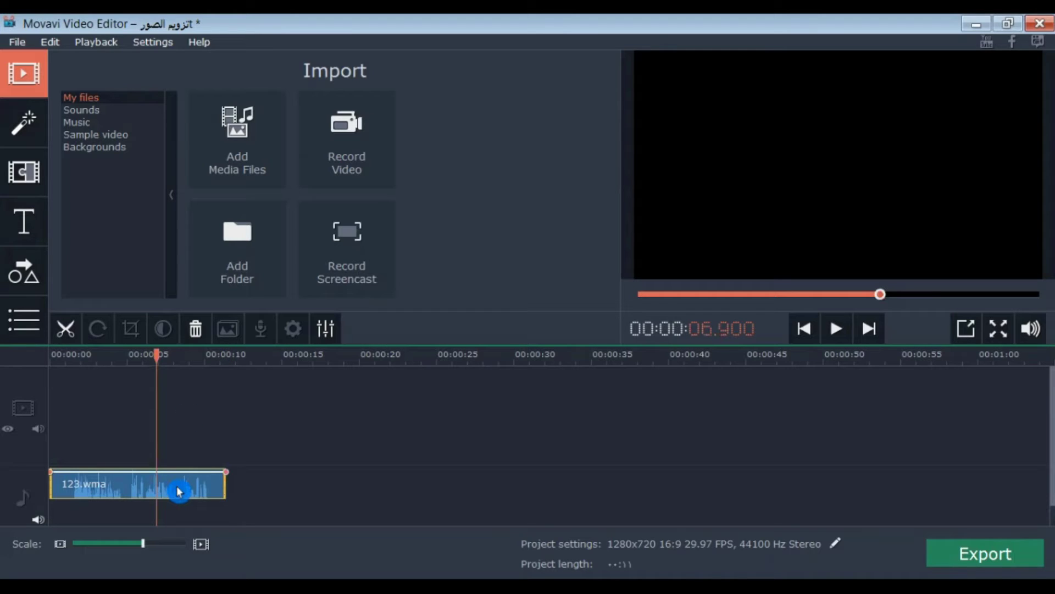
click(176, 487)
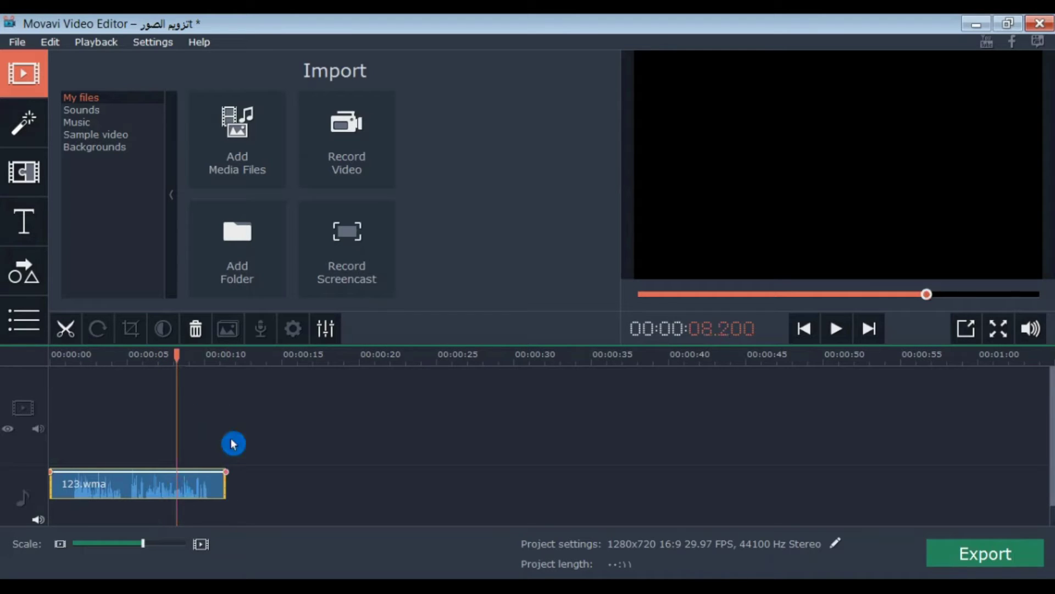
click(327, 330)
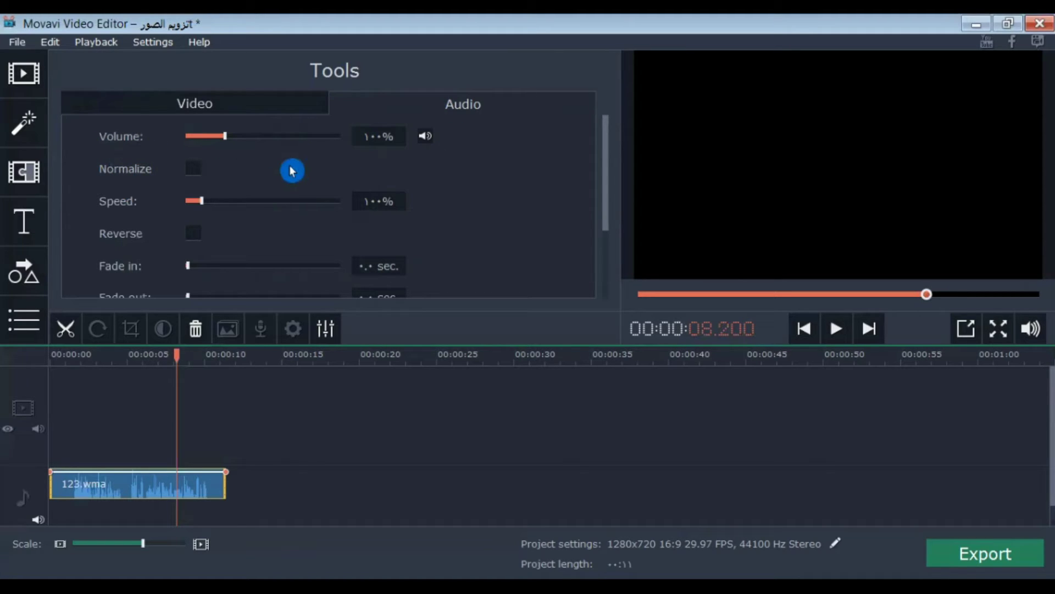
click(371, 139)
drag(374, 136, 325, 203)
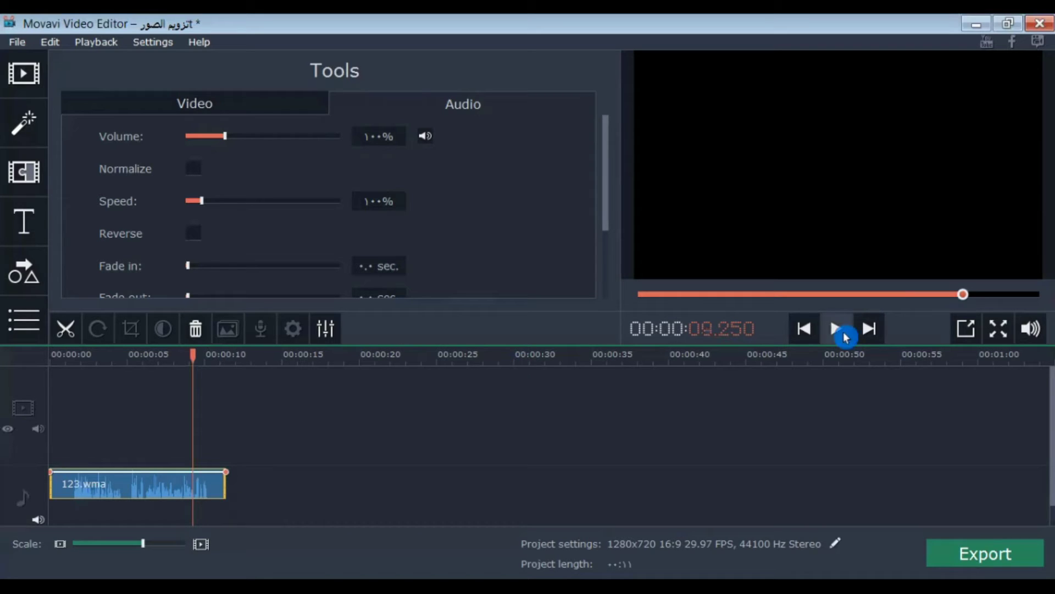
click(653, 295)
click(840, 330)
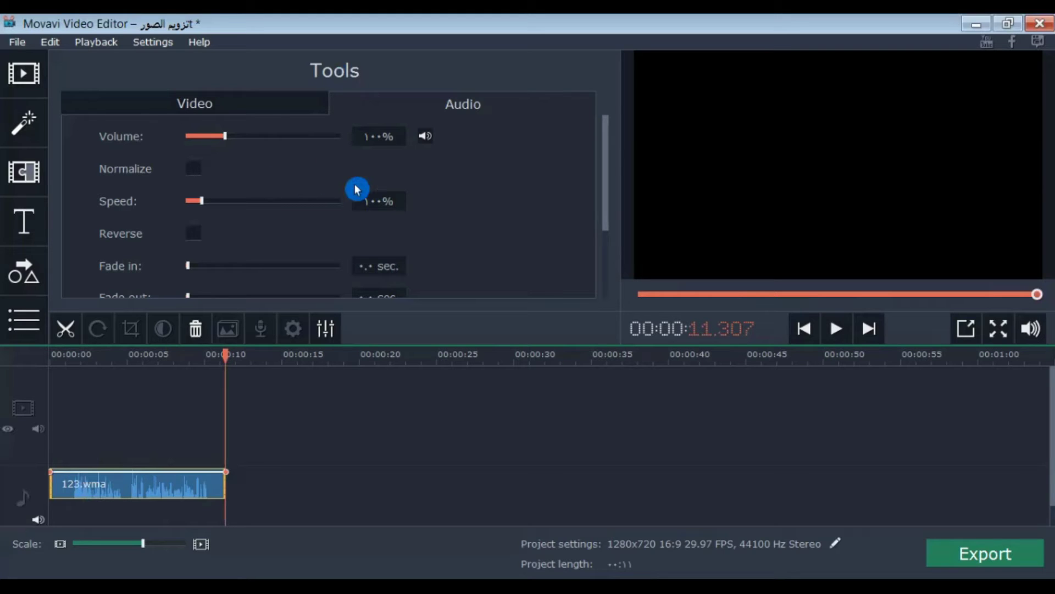
- Set the 123.wma clip's volume to 150% and play it from the beginning
drag(370, 135, 366, 160)
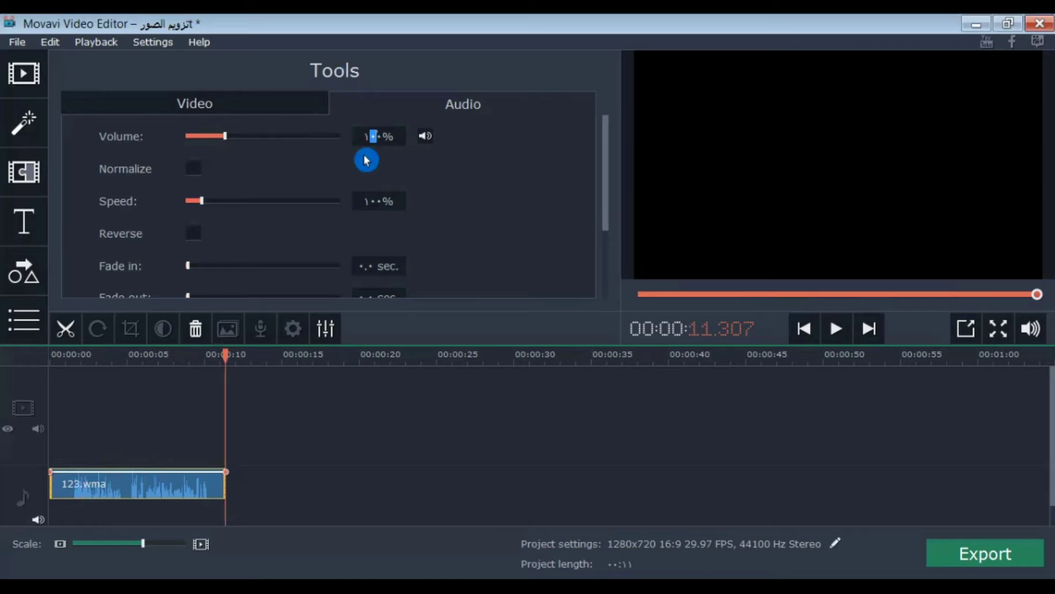
text(5)
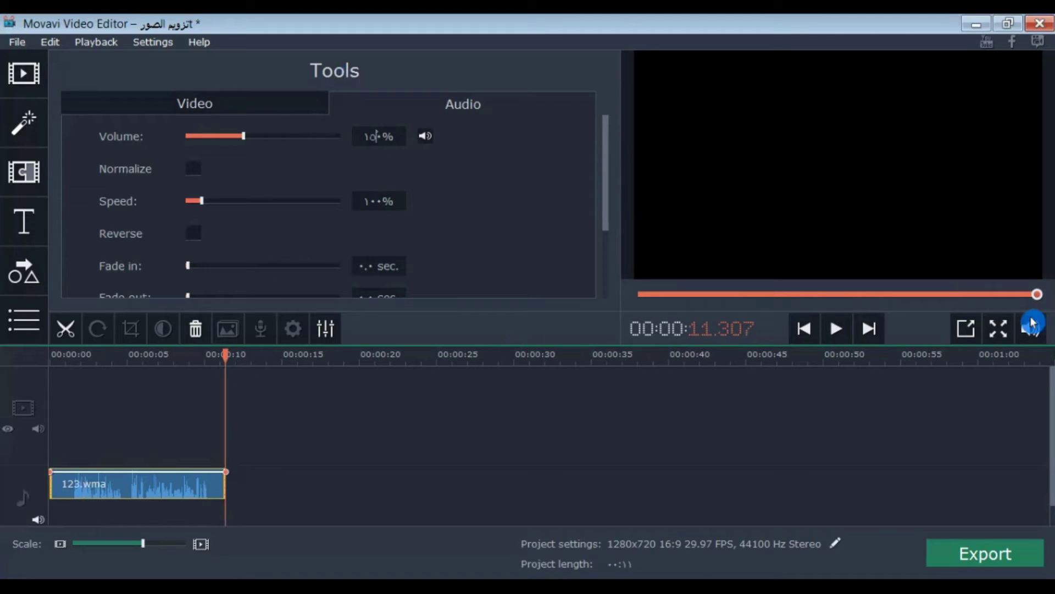
click(812, 337)
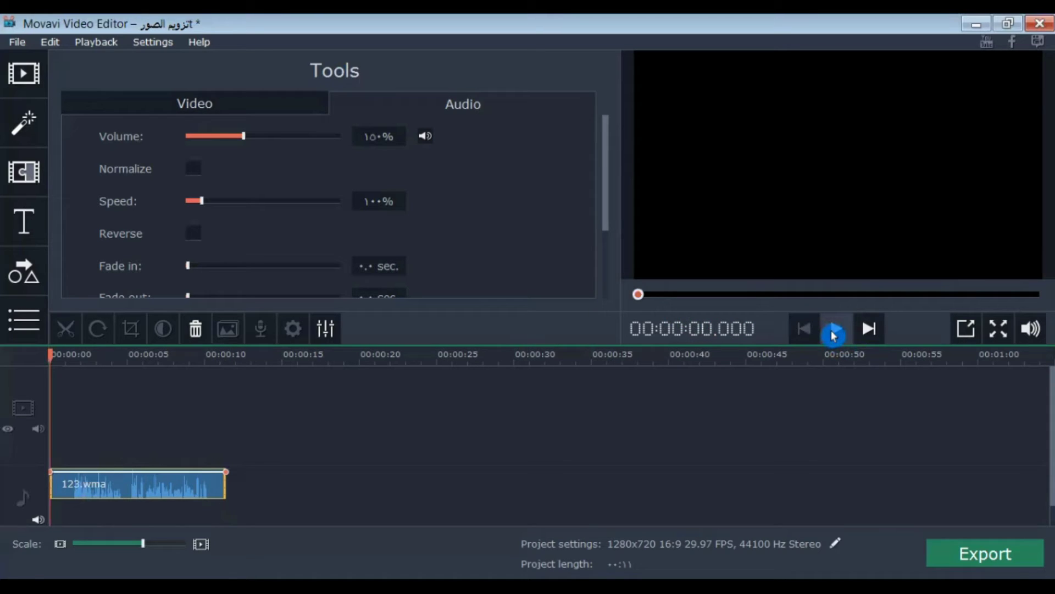
click(834, 332)
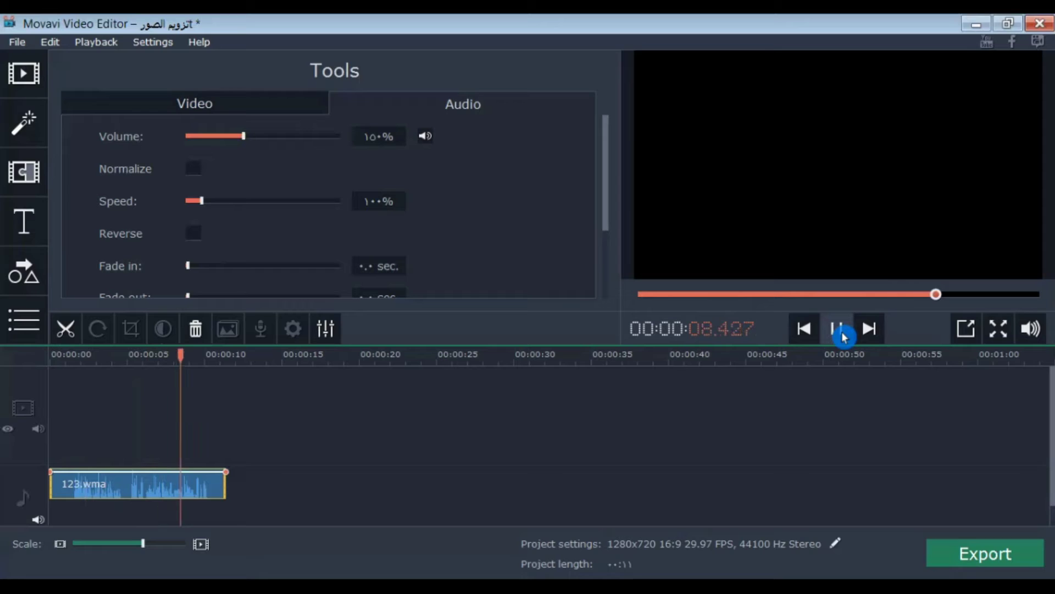
click(836, 328)
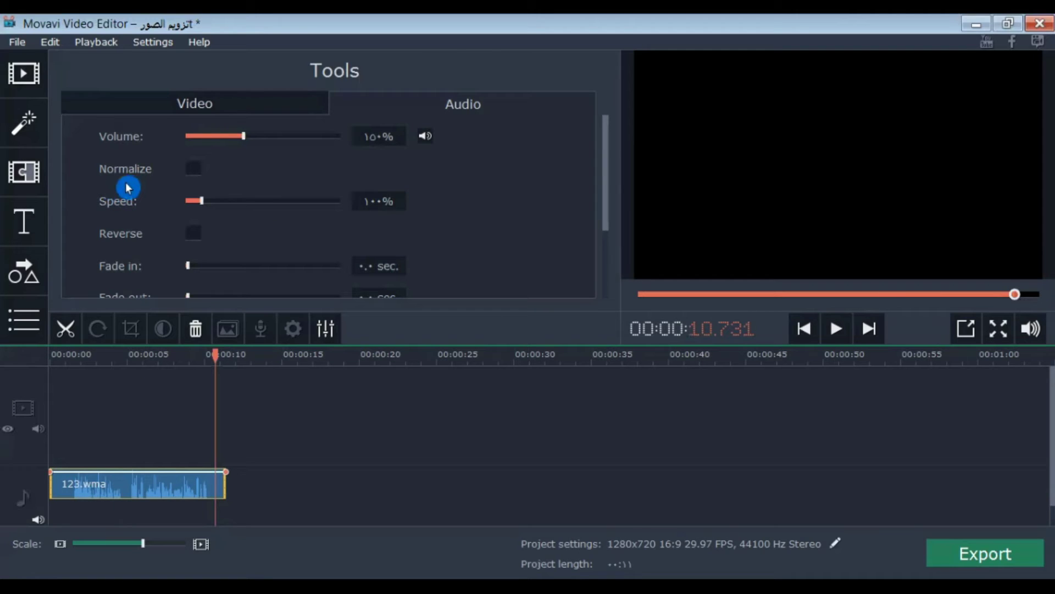
- Enable Normalize for the 123.wma clip and listen to it from the beginning
click(193, 170)
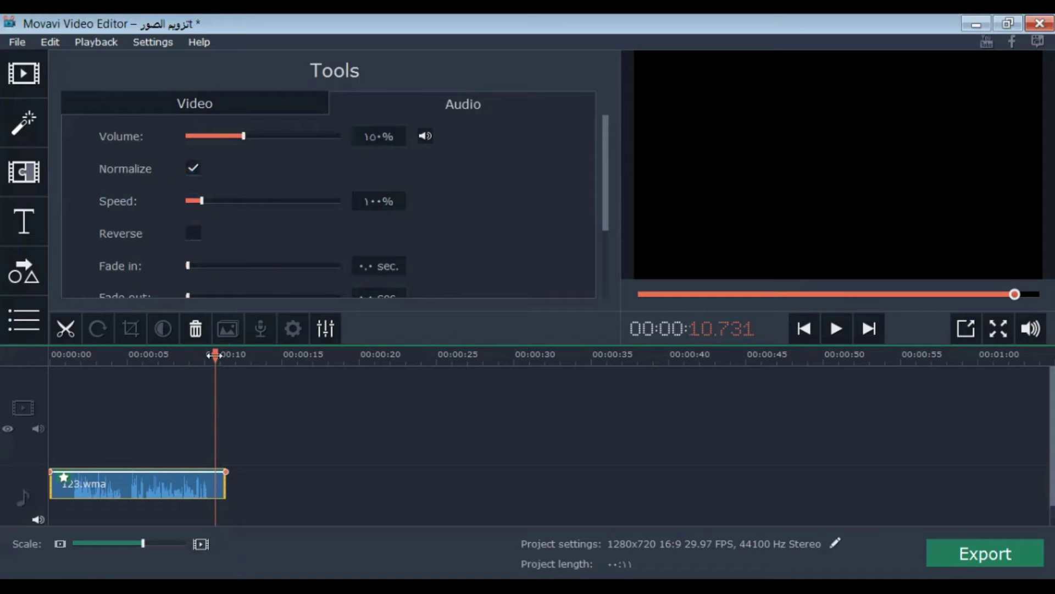
key(Home)
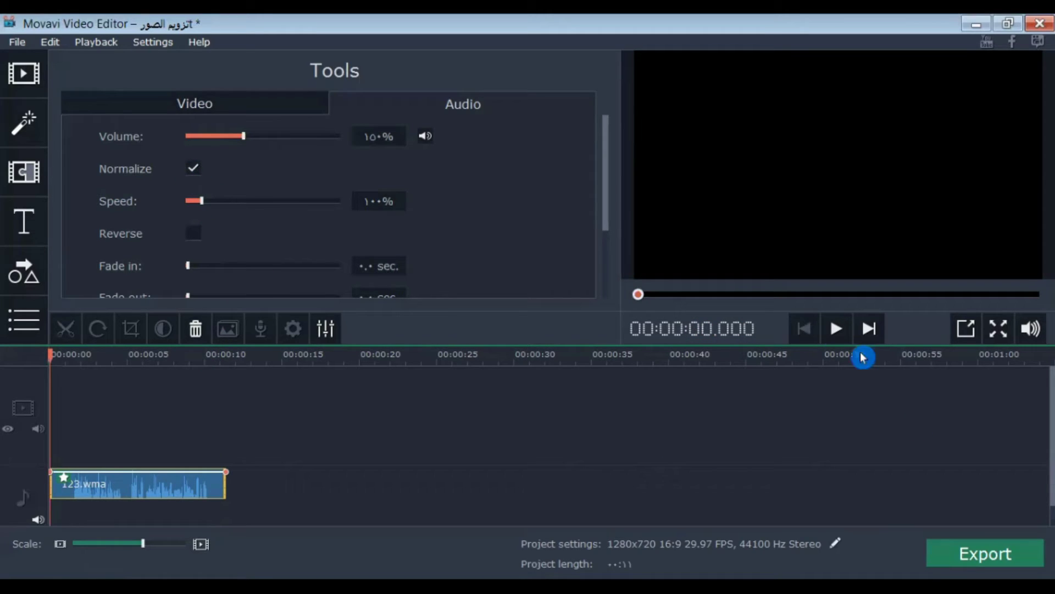
key(space)
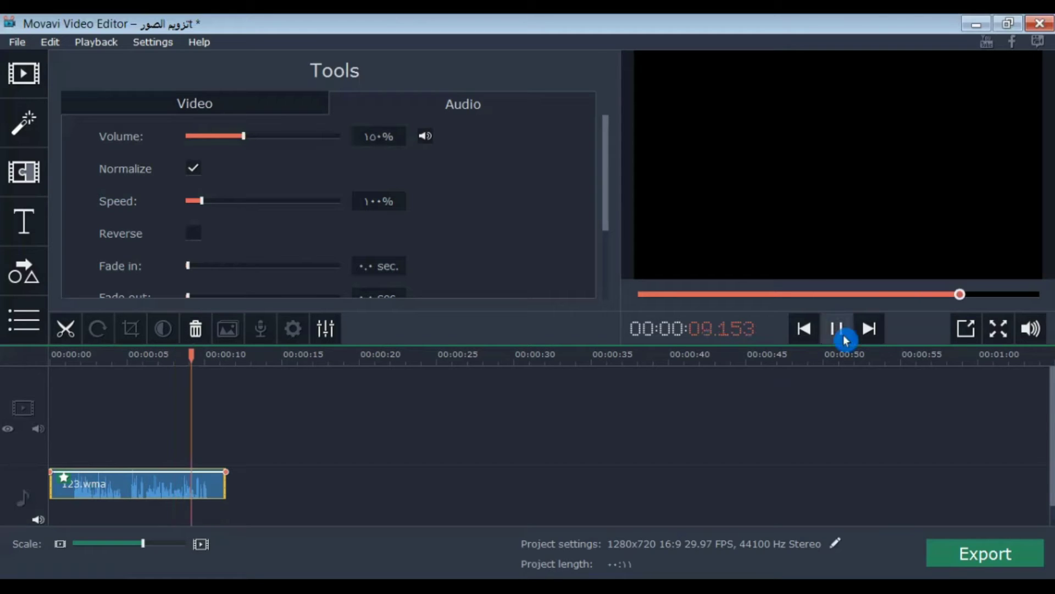
key(space)
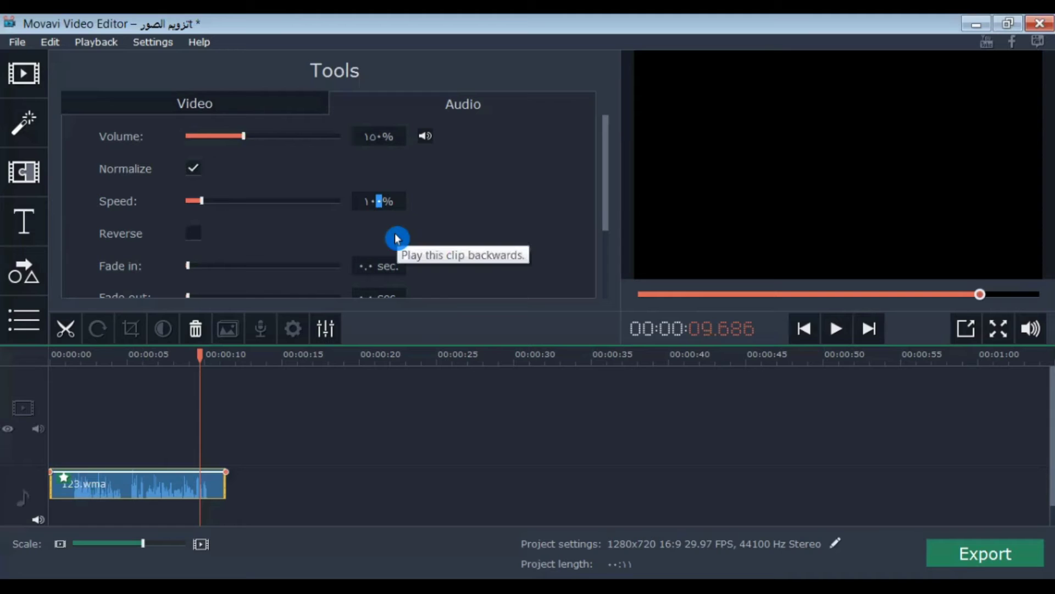
- Set the 123.wma clip's speed to 103% and play it from near the start
text(3)
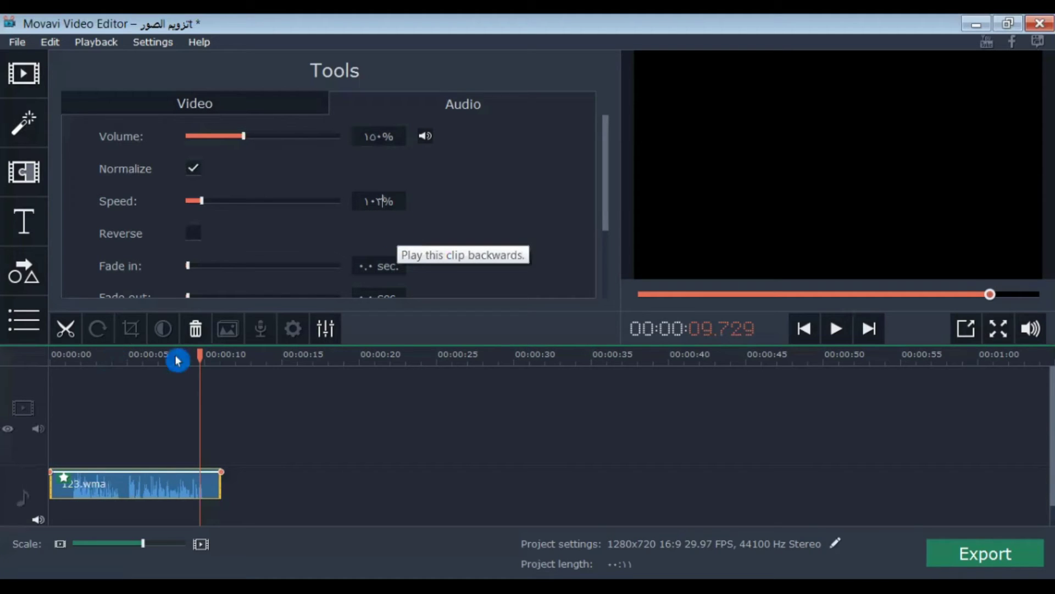
click(53, 397)
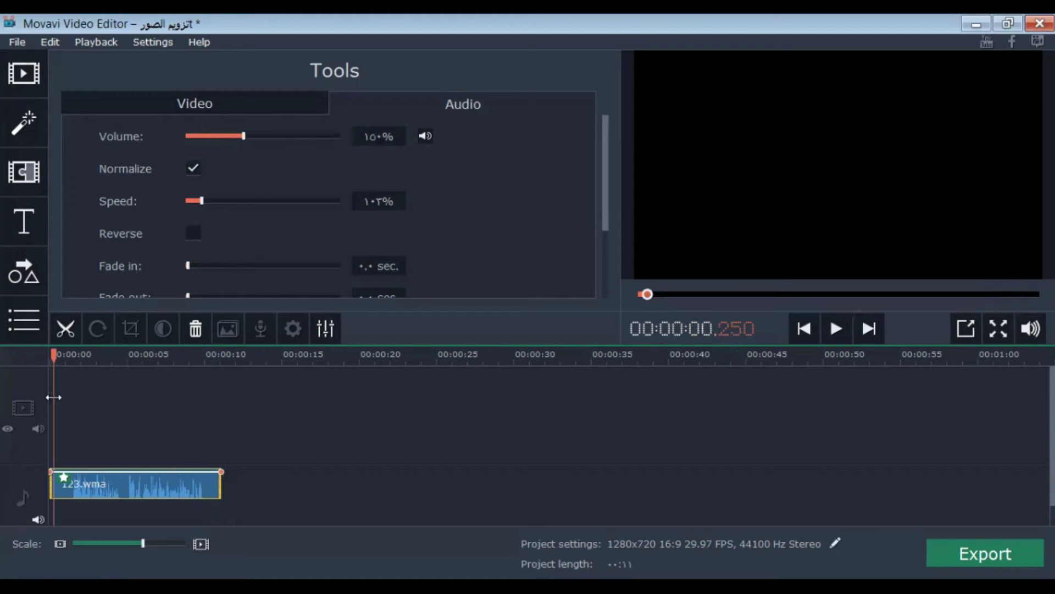
click(64, 395)
click(823, 337)
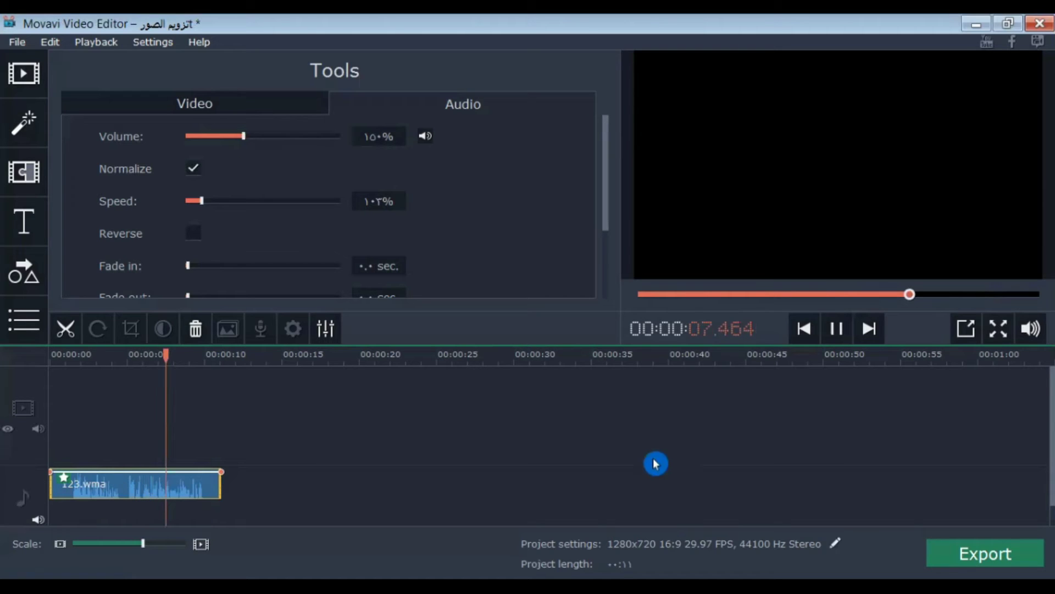
click(837, 330)
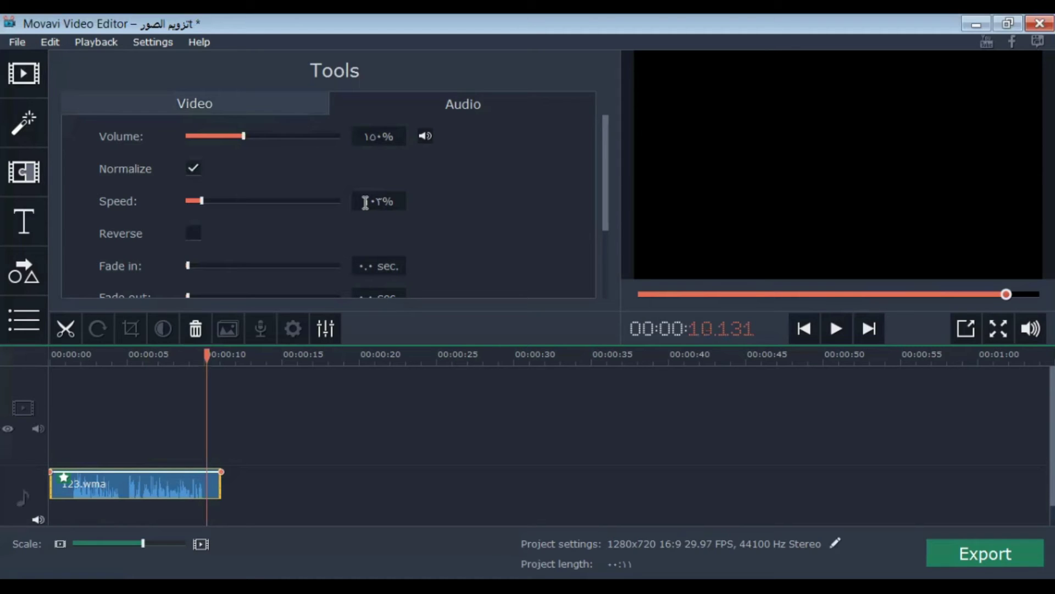
- Set the 123.wma clip's speed to 70% and play it from the beginning
drag(365, 202, 382, 200)
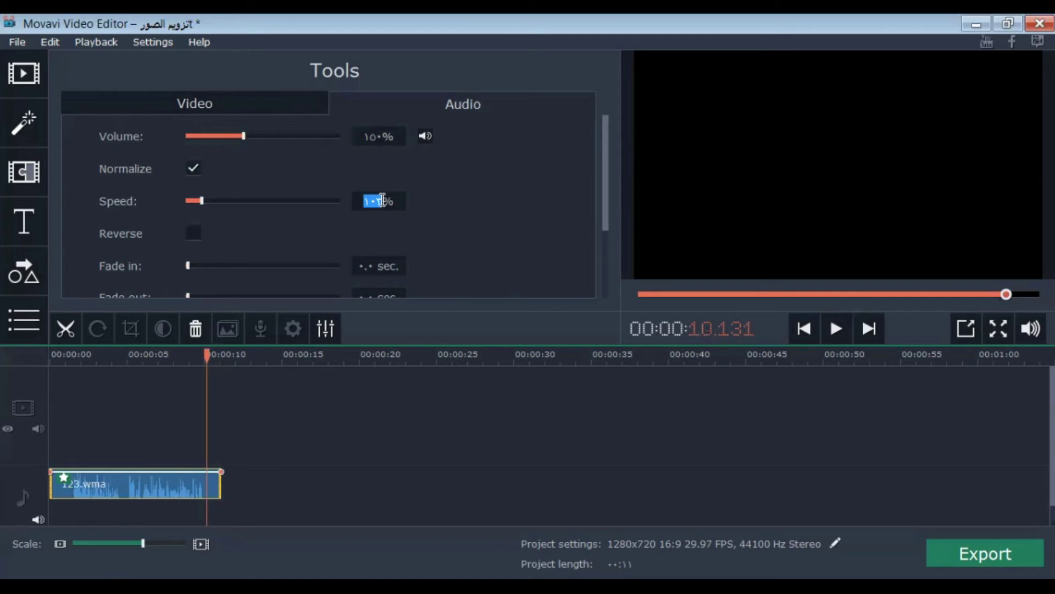
text(70)
key(Return)
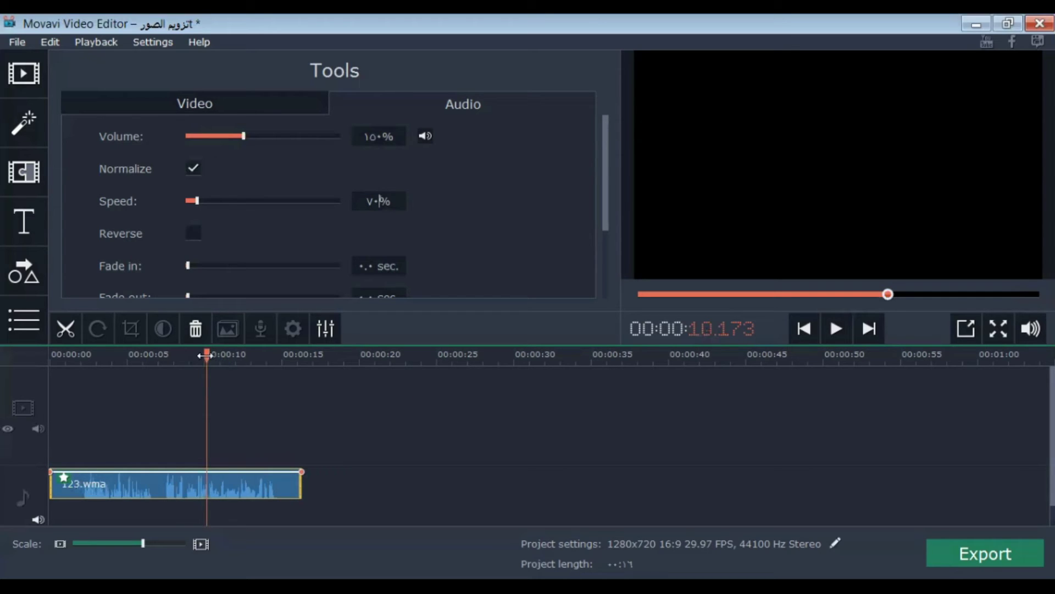
click(49, 413)
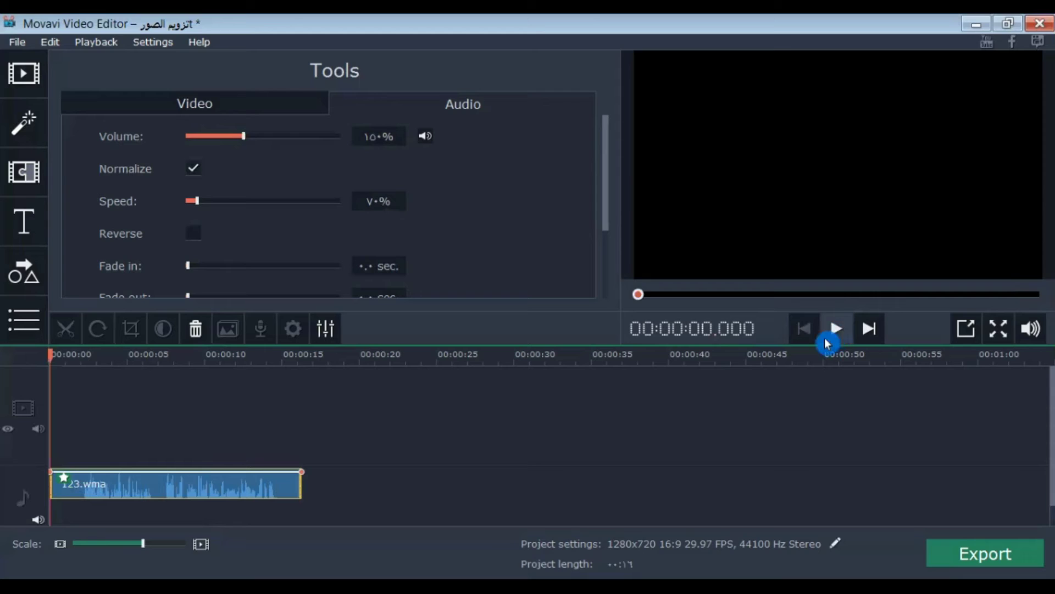
click(835, 330)
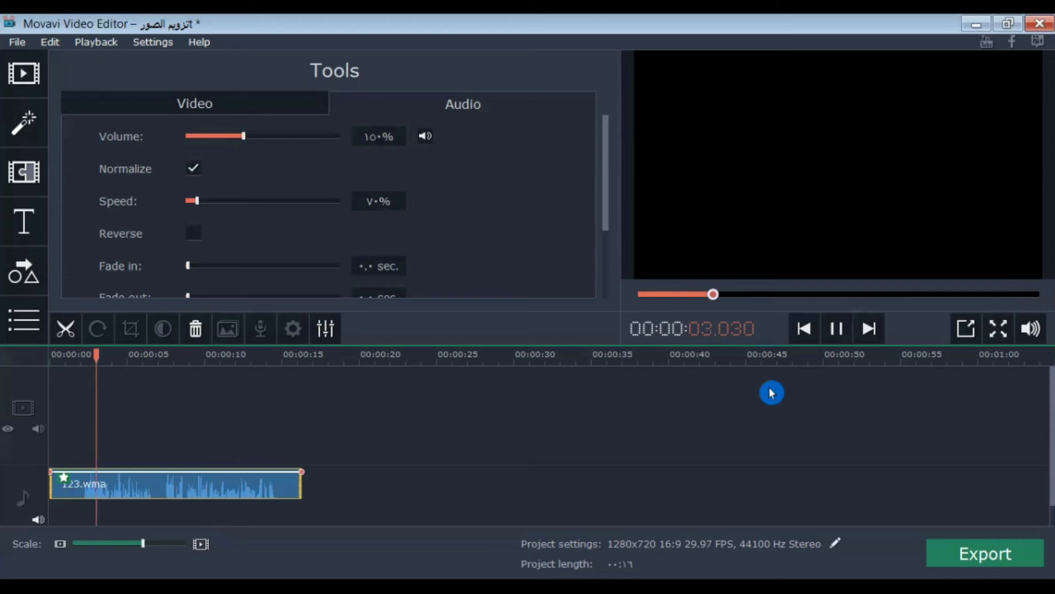
click(838, 330)
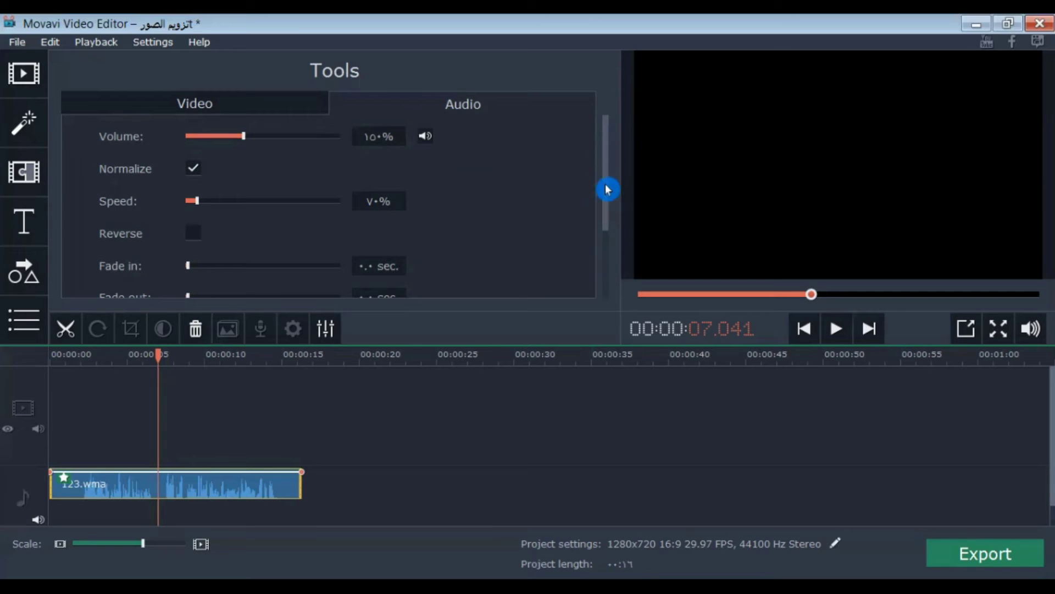
- Open the Equalizer for the 123.wma clip and apply the Voice enhancement preset
scroll(610, 216, down, 3)
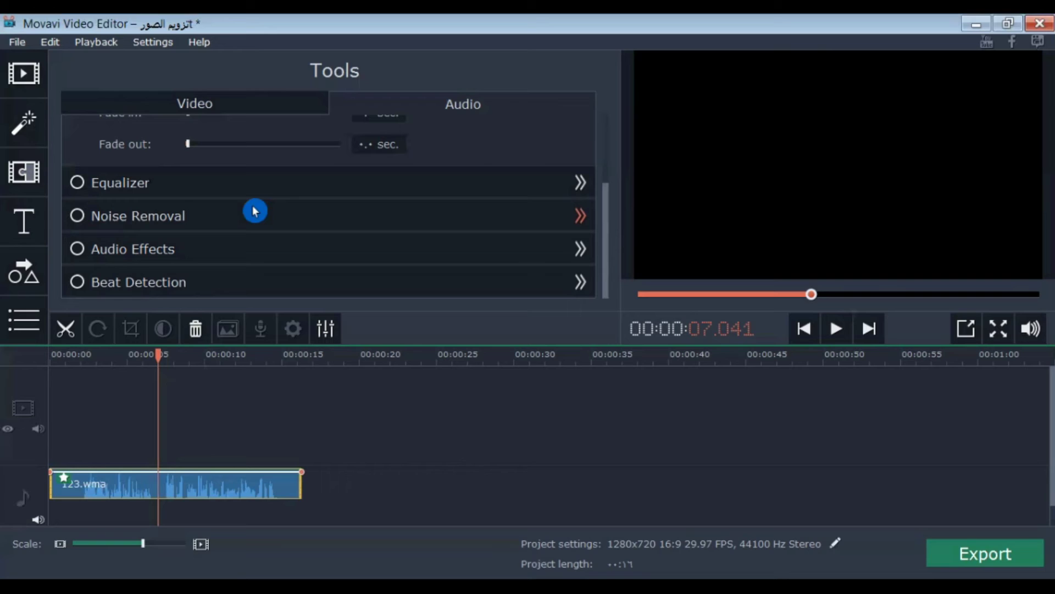
click(105, 189)
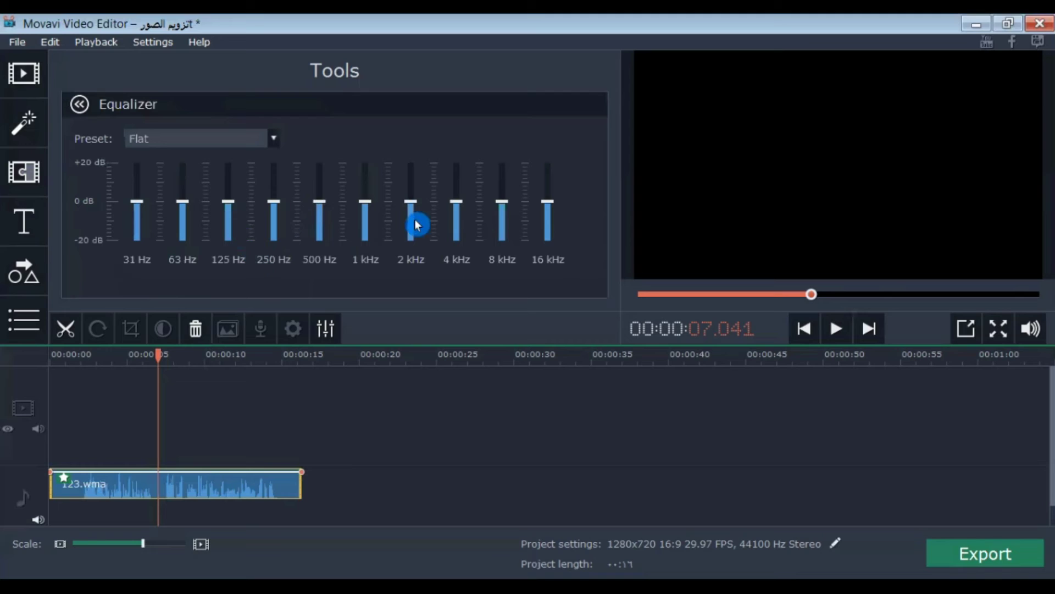
click(276, 144)
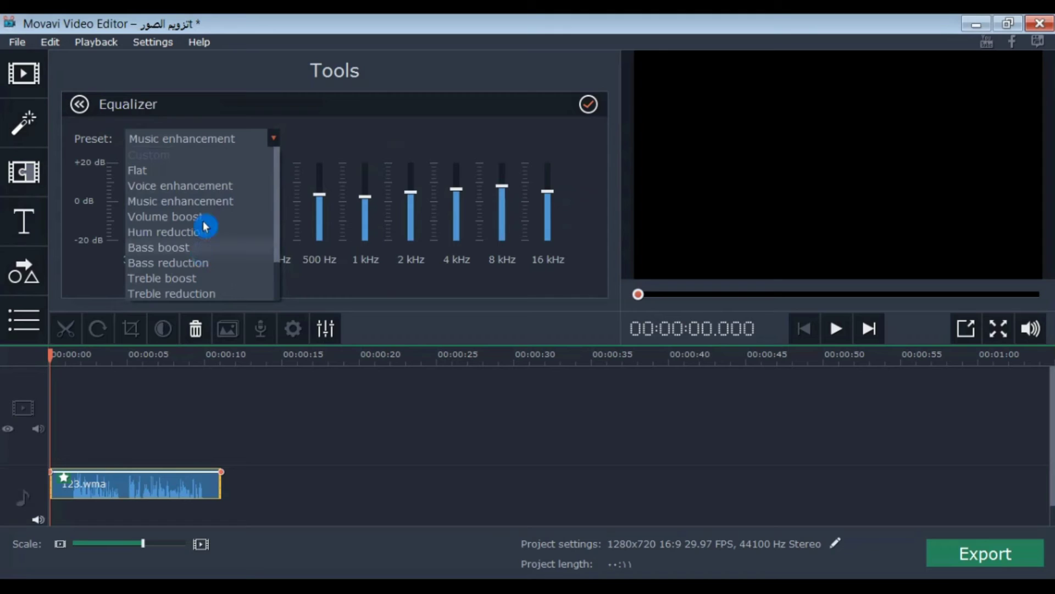
click(221, 185)
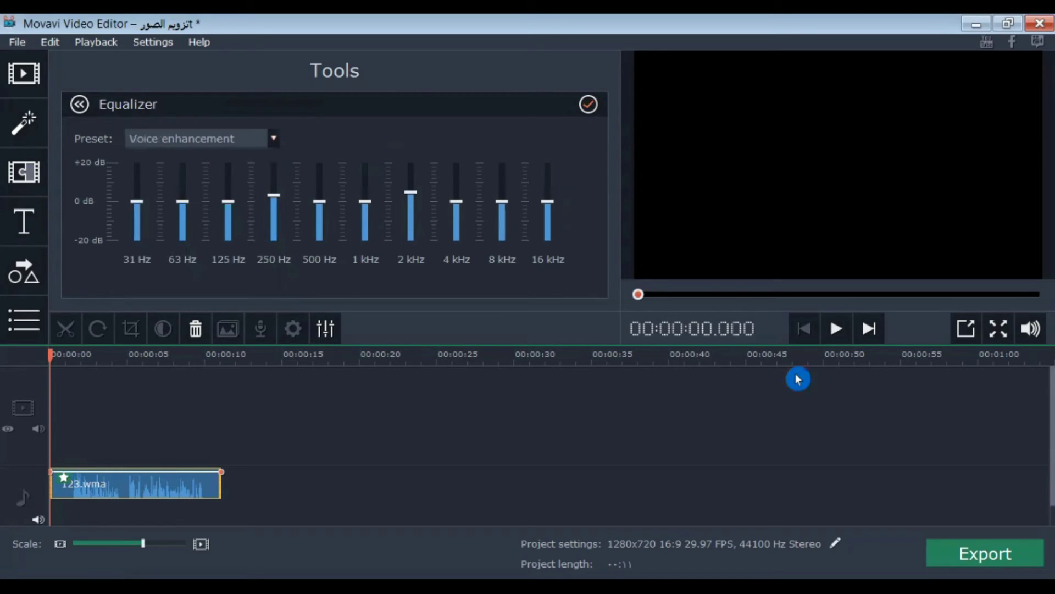
- Play the 123.wma clip from the beginning to listen to the Voice enhancement preset
click(836, 330)
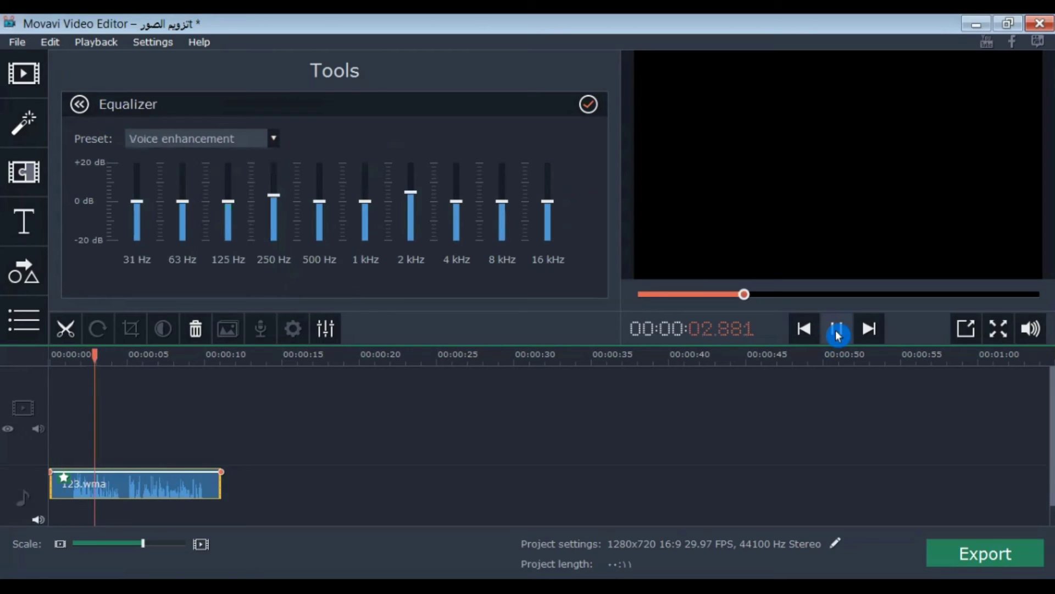
click(836, 330)
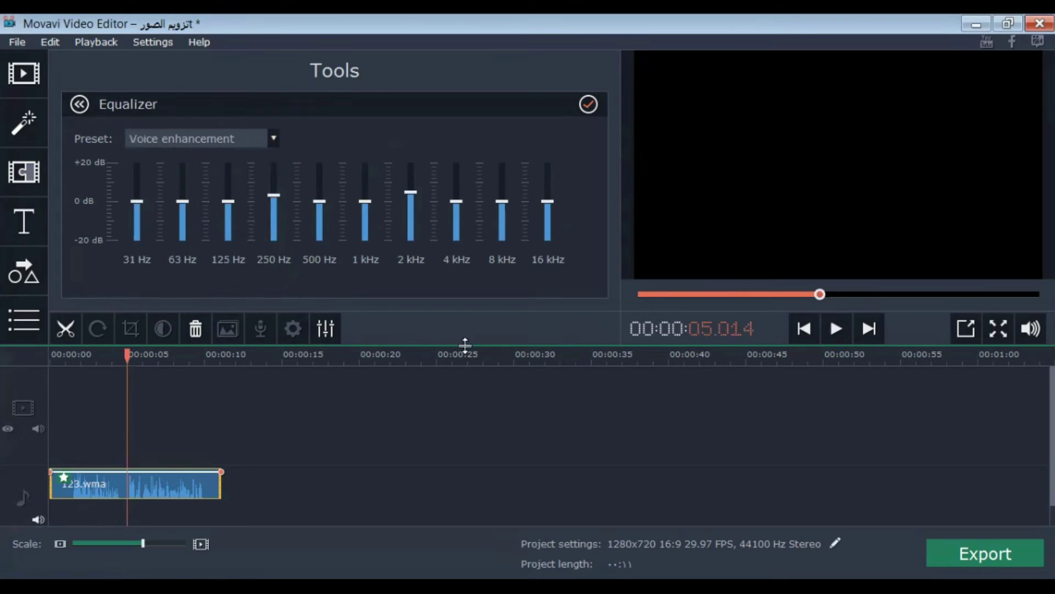
- Switch the Equalizer preset to Music enhancement and listen to part of the 123.wma clip
click(275, 140)
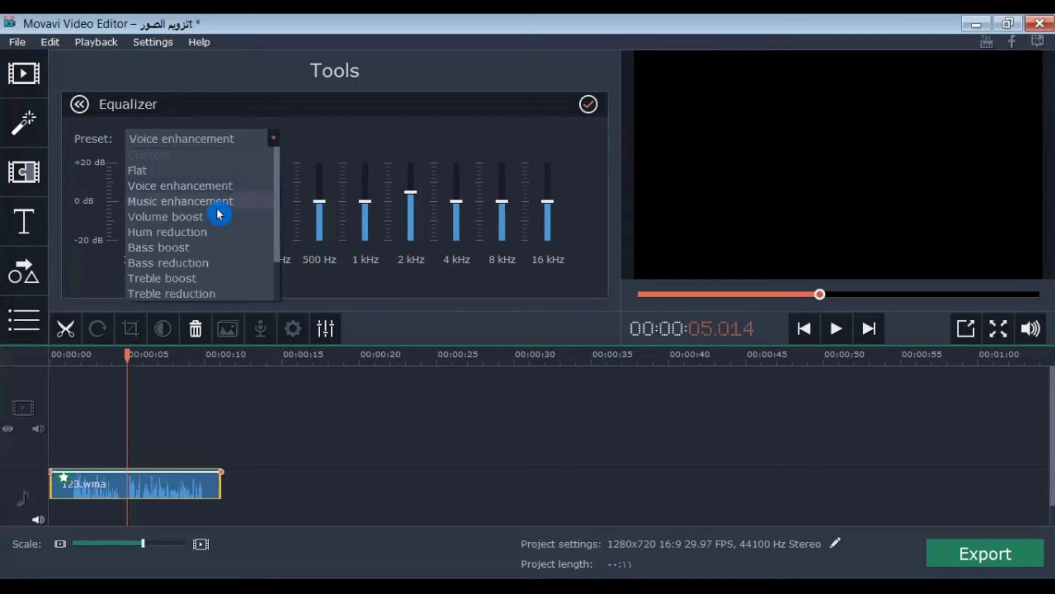
click(239, 204)
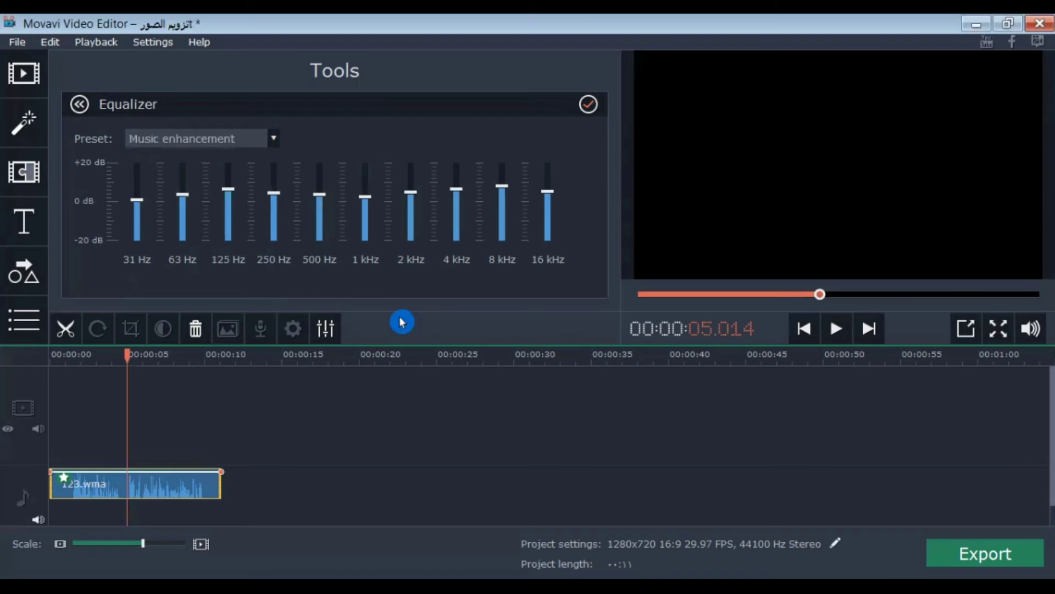
click(837, 330)
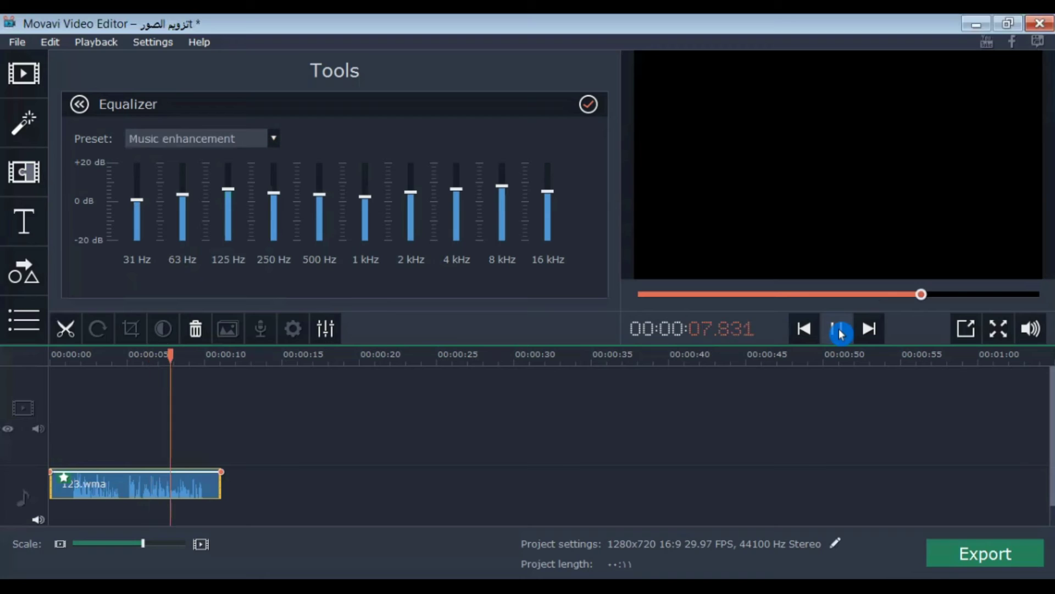
click(840, 332)
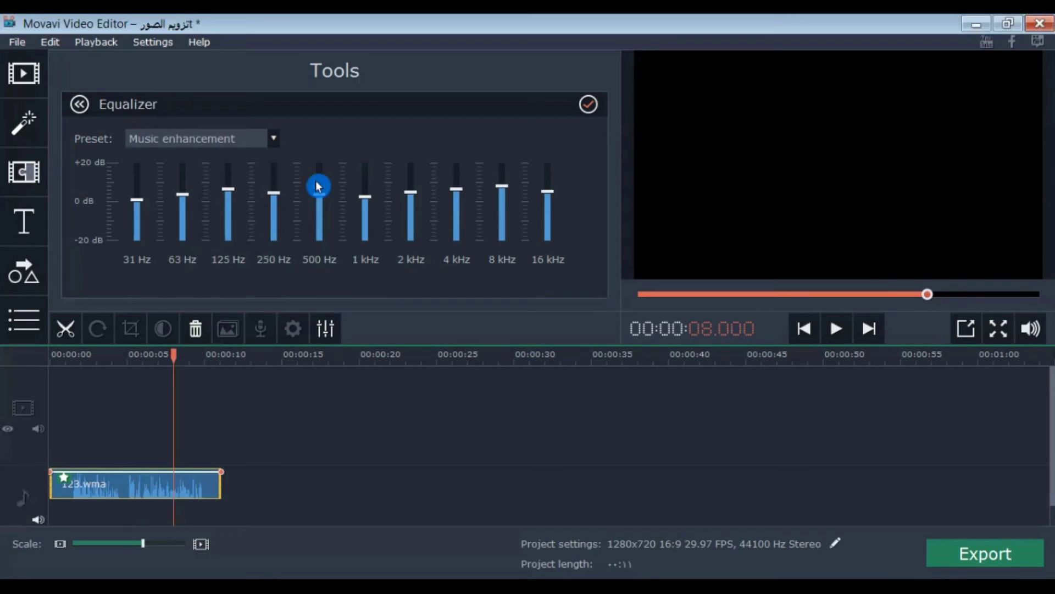
click(273, 139)
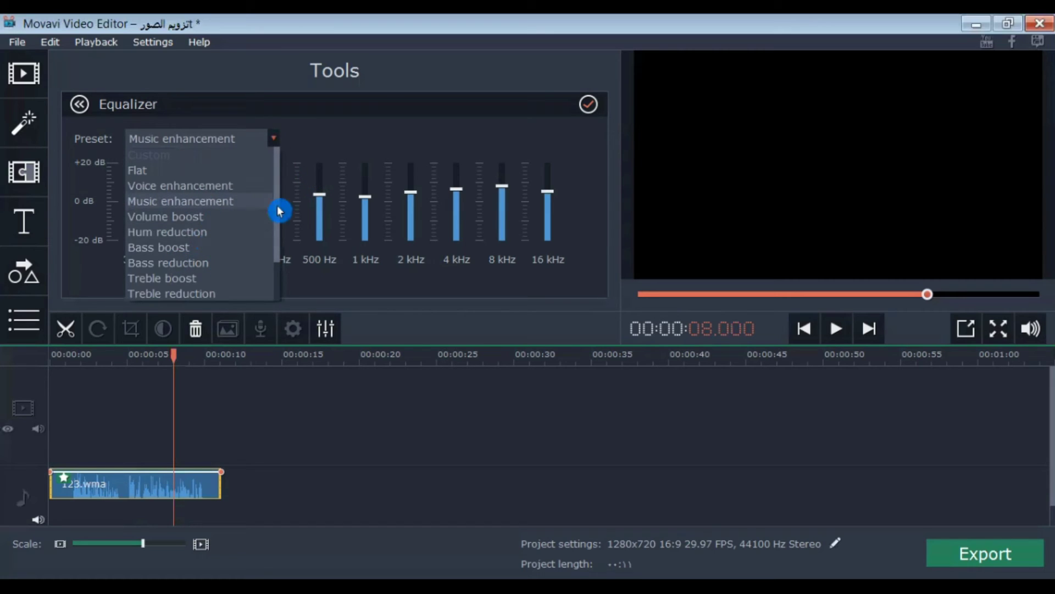
click(342, 143)
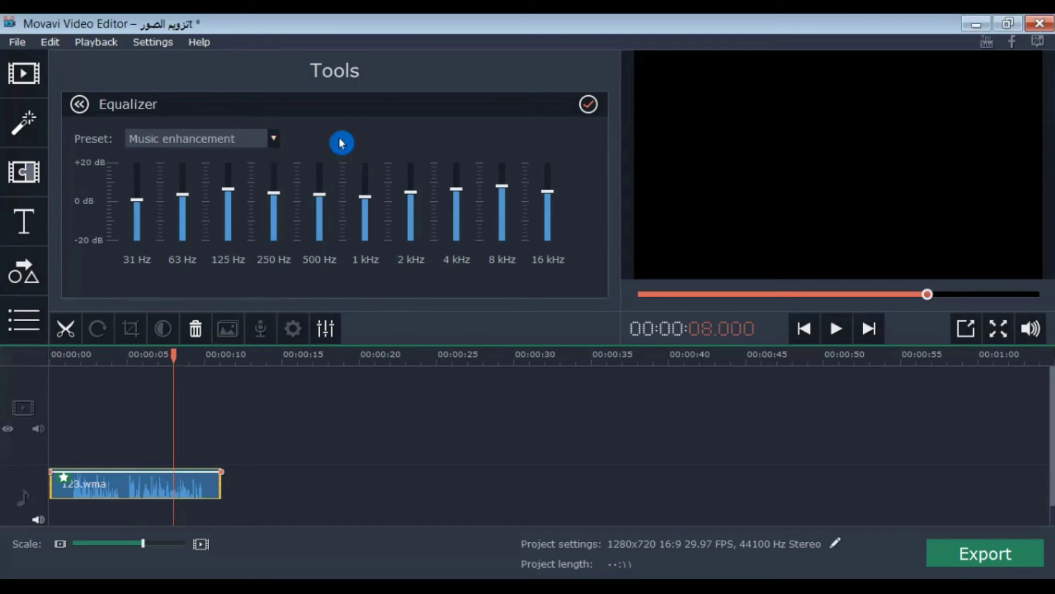
- Open Noise Removal for the 123.wma clip, set the noise type to Hiss and play it from the beginning
click(325, 330)
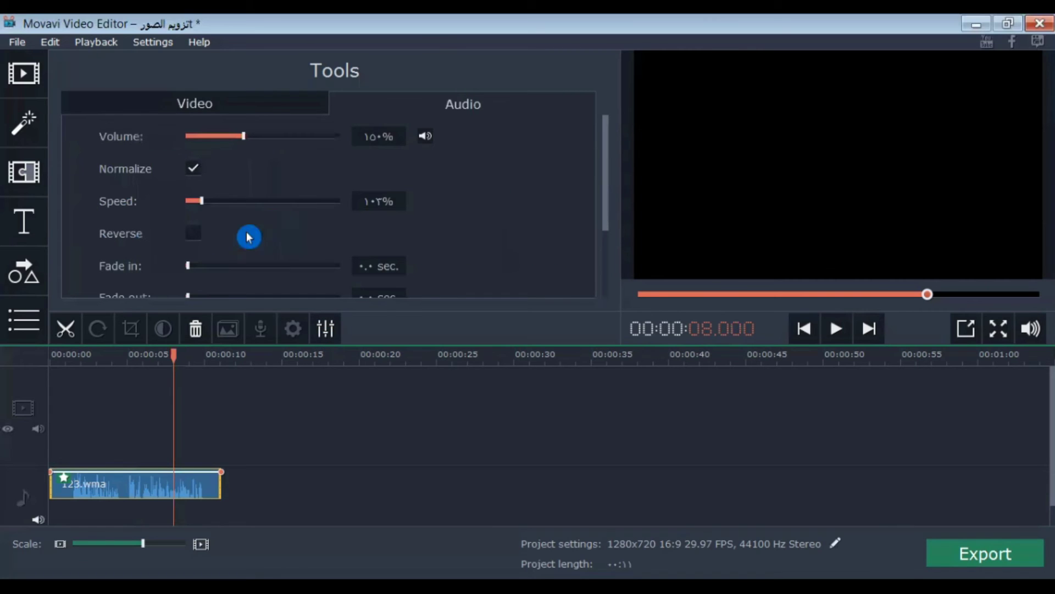
scroll(248, 235, down, 3)
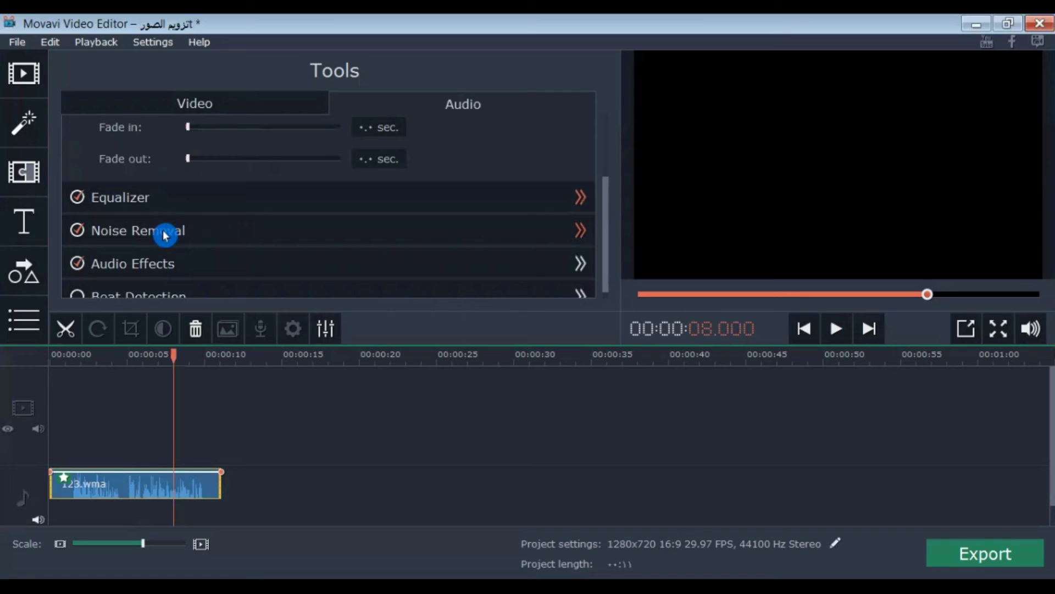
click(227, 231)
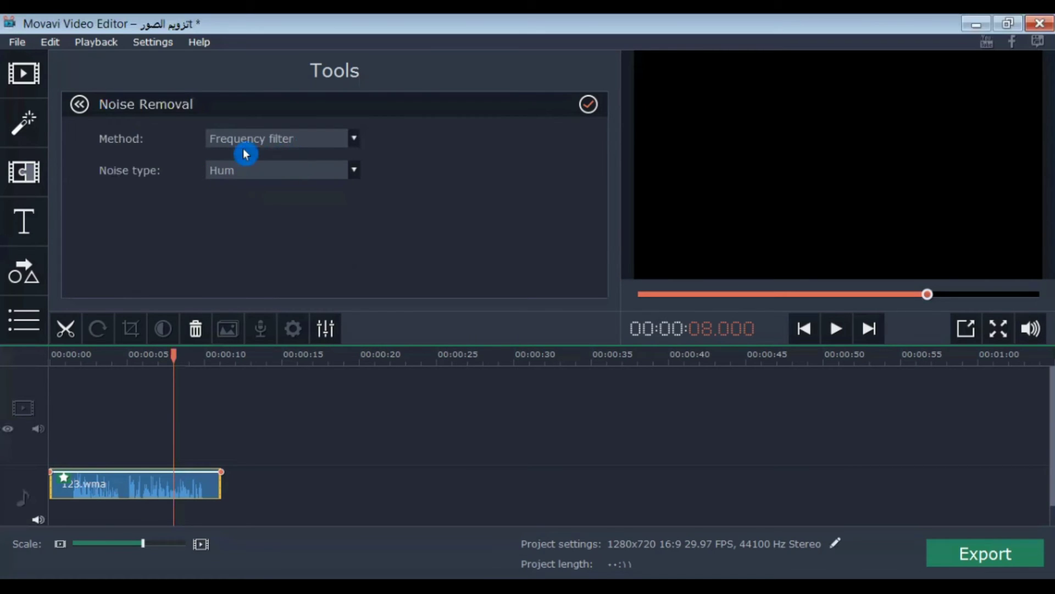
click(356, 175)
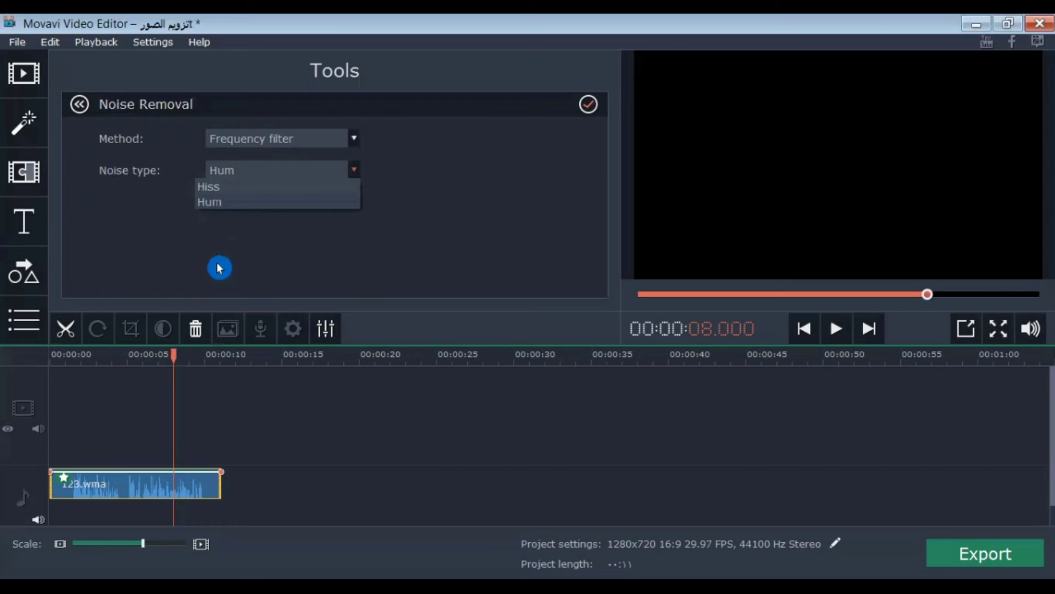
click(225, 188)
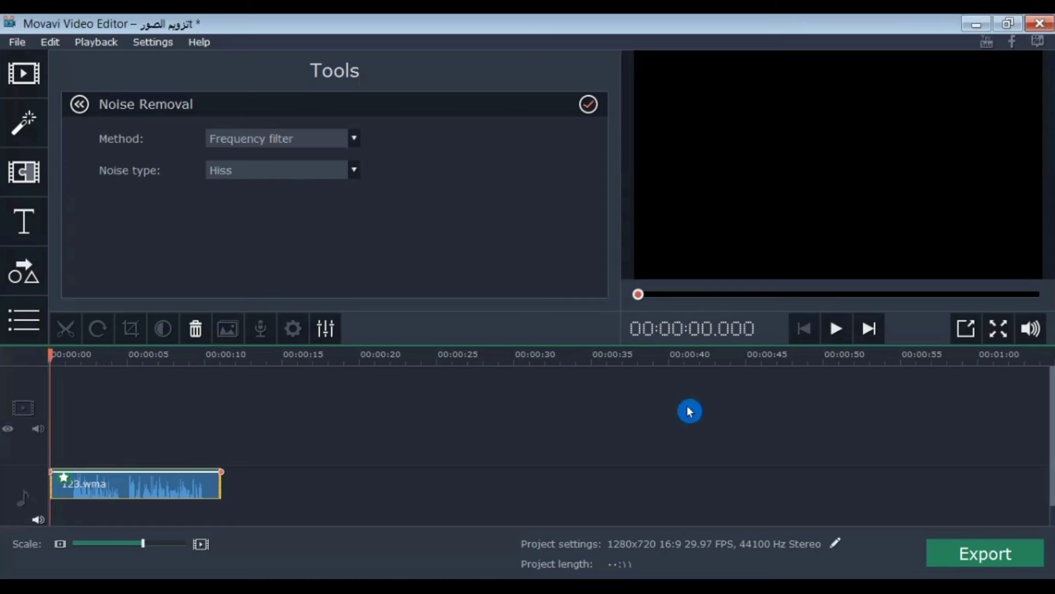
click(836, 331)
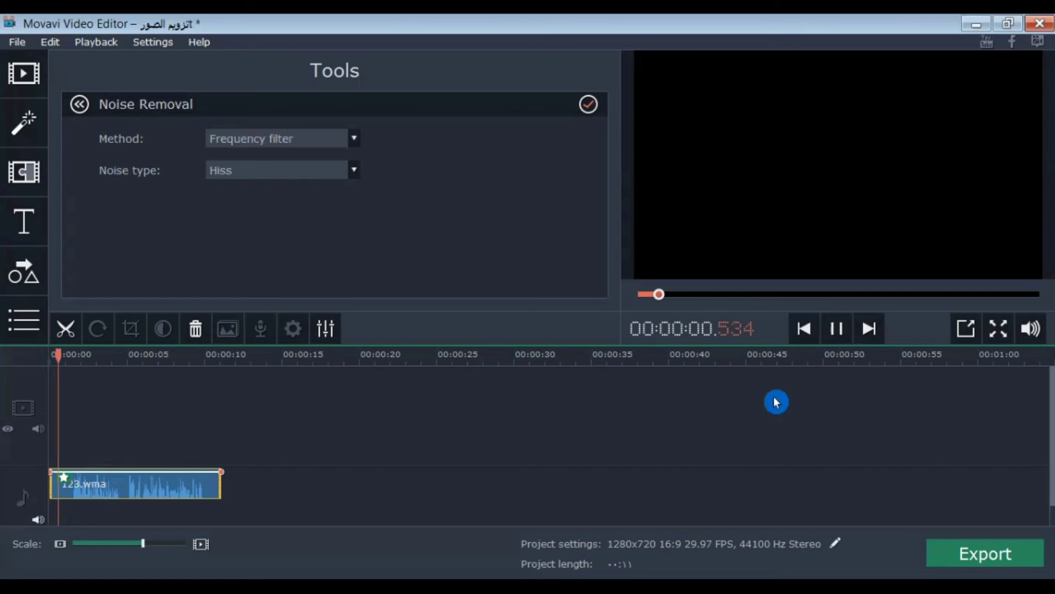
click(838, 330)
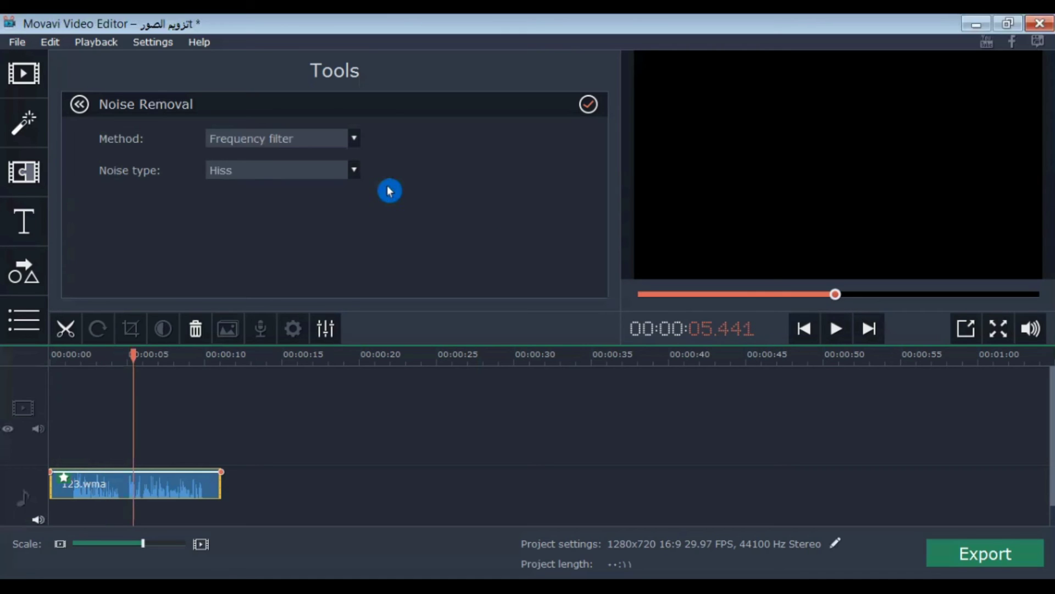
- Set the noise type to Hum and listen to the 123.wma clip from about 4 seconds
click(354, 173)
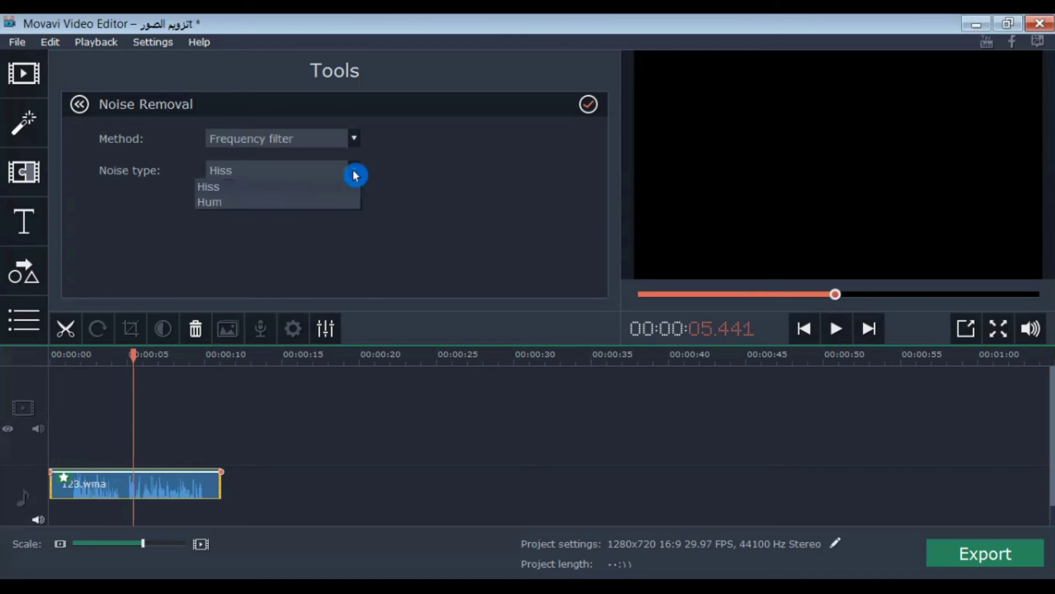
click(308, 206)
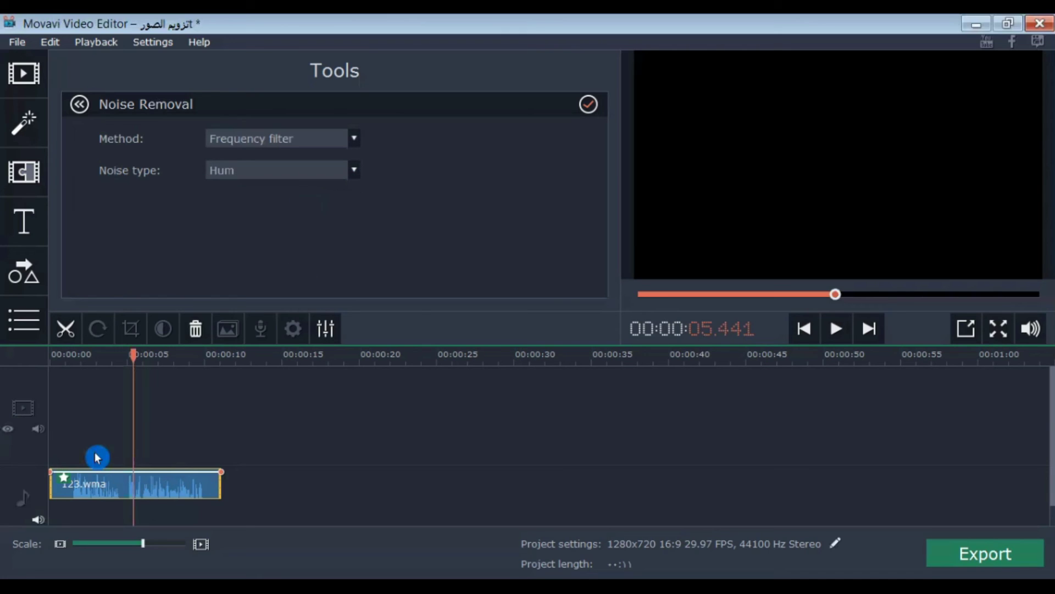
drag(134, 355, 114, 354)
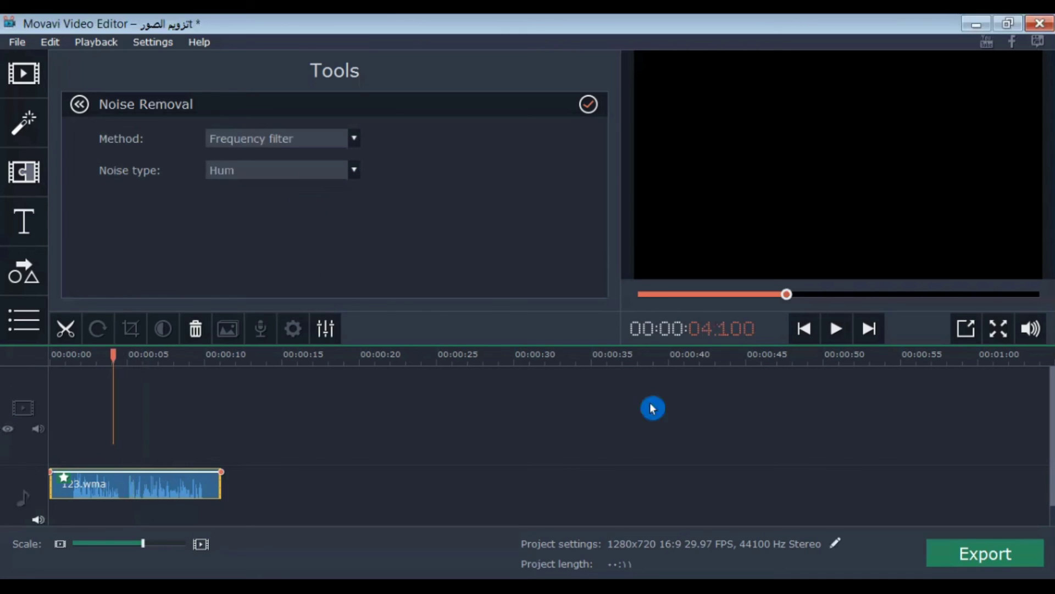
click(836, 330)
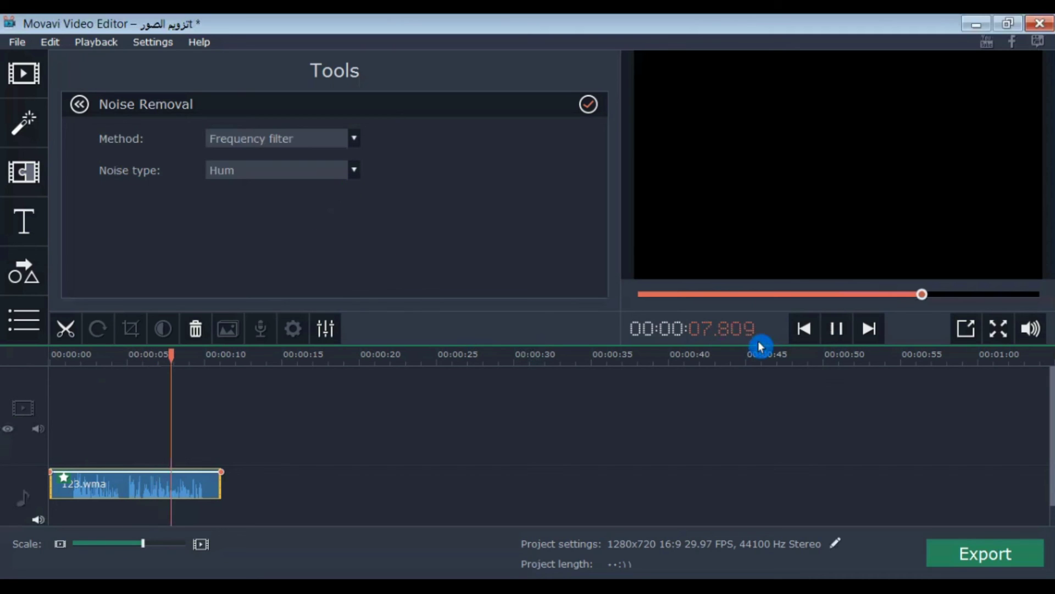
click(837, 332)
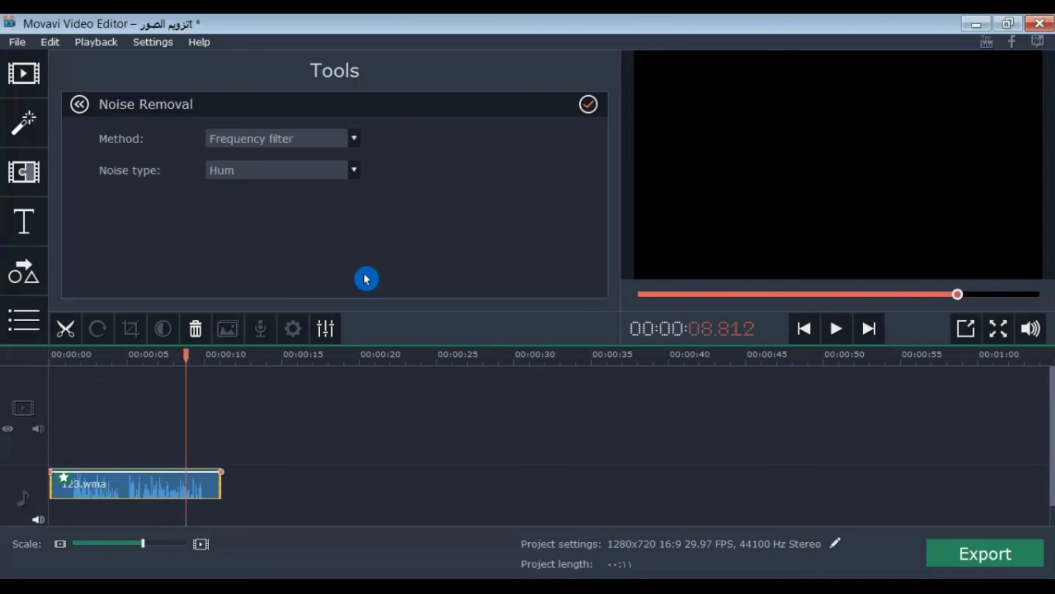
- Open Audio Effects for the 123.wma clip, apply the Radio effect and play the clip
click(325, 330)
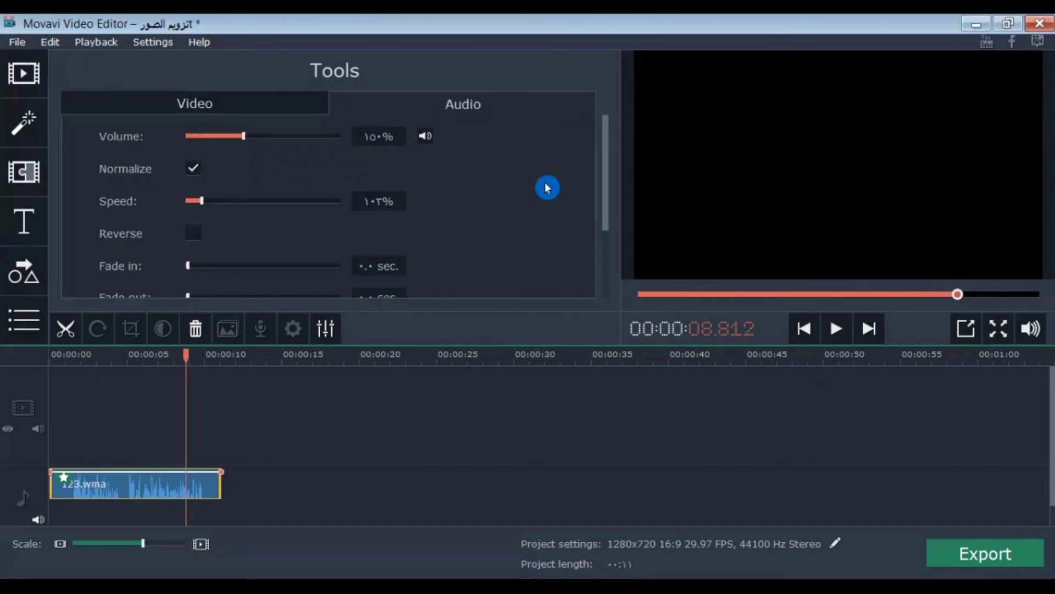
scroll(507, 214, down, 3)
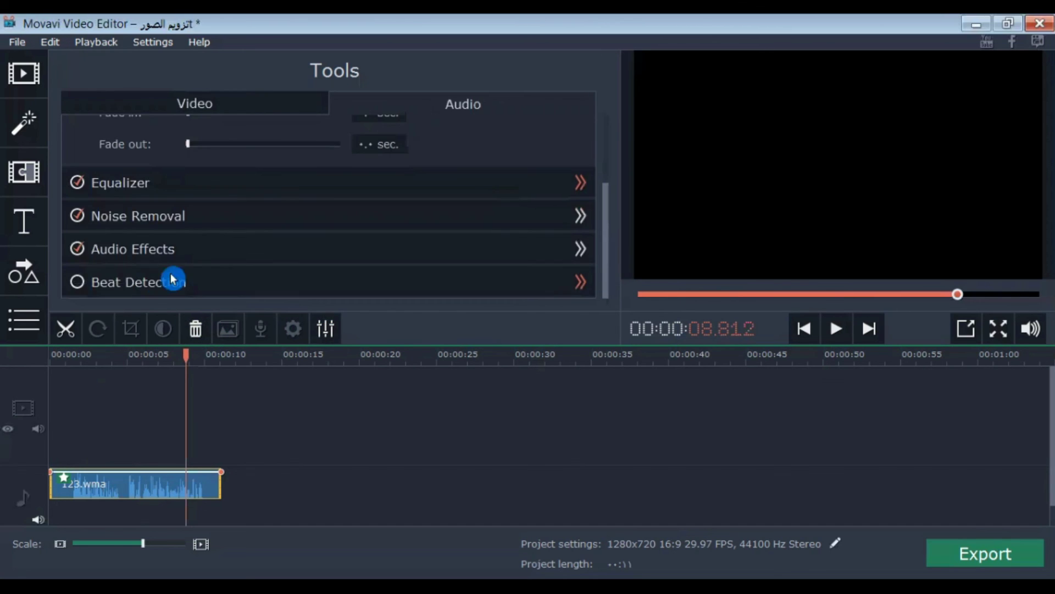
click(157, 249)
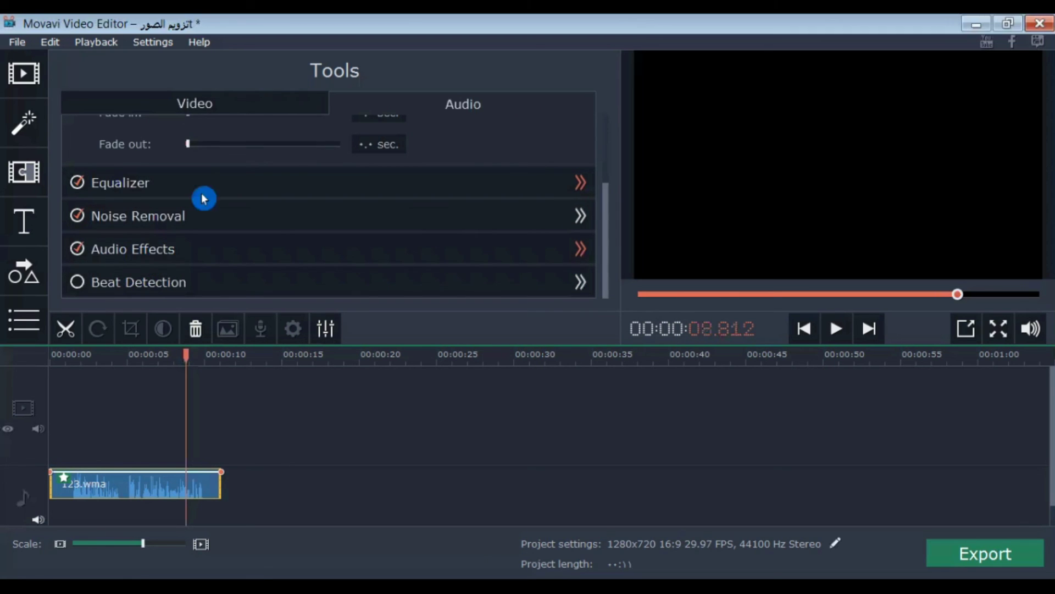
click(248, 140)
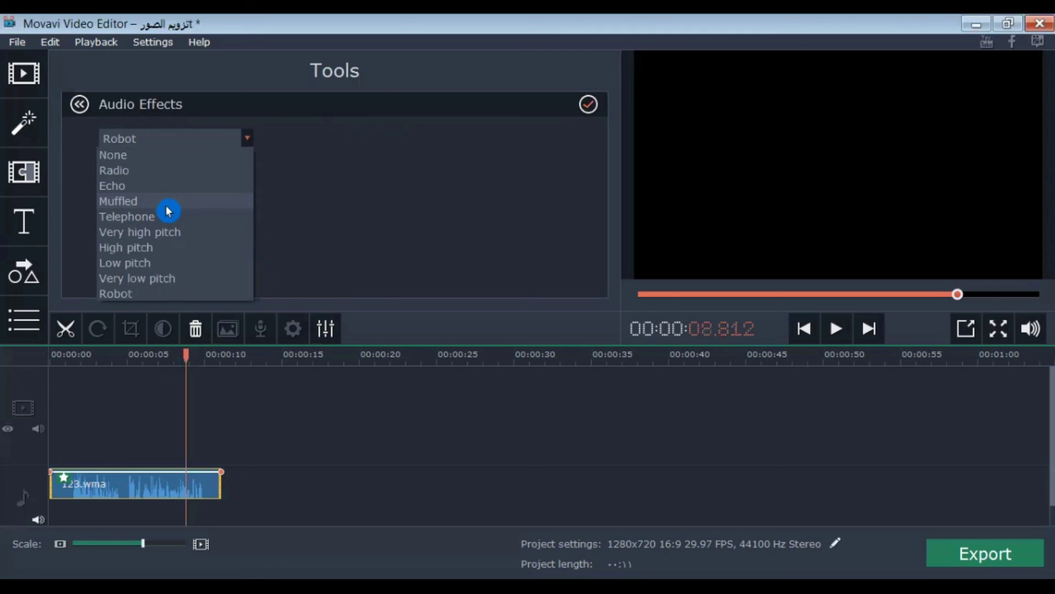
click(137, 171)
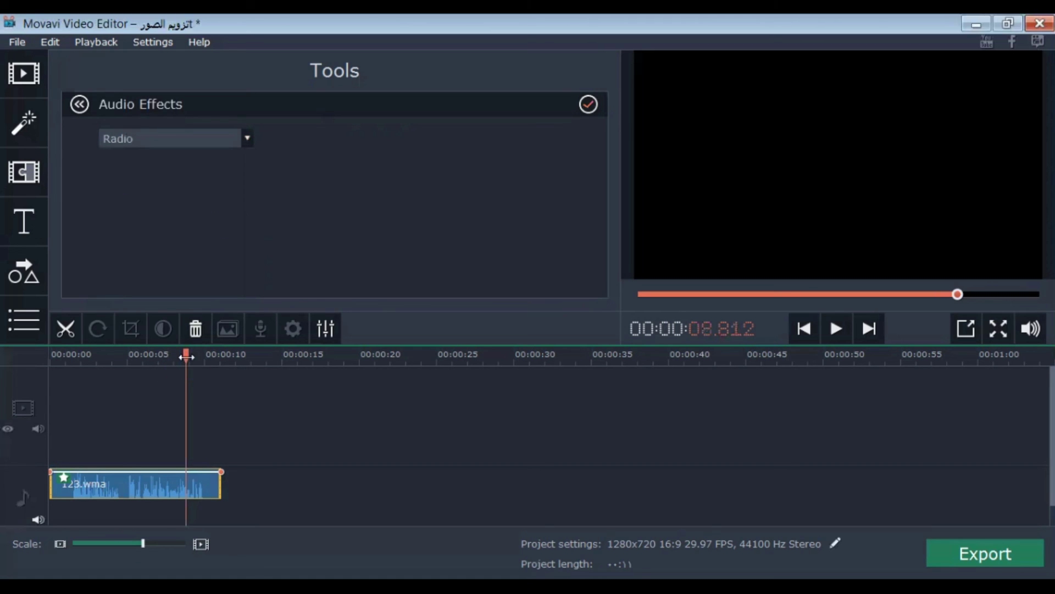
click(196, 398)
click(836, 329)
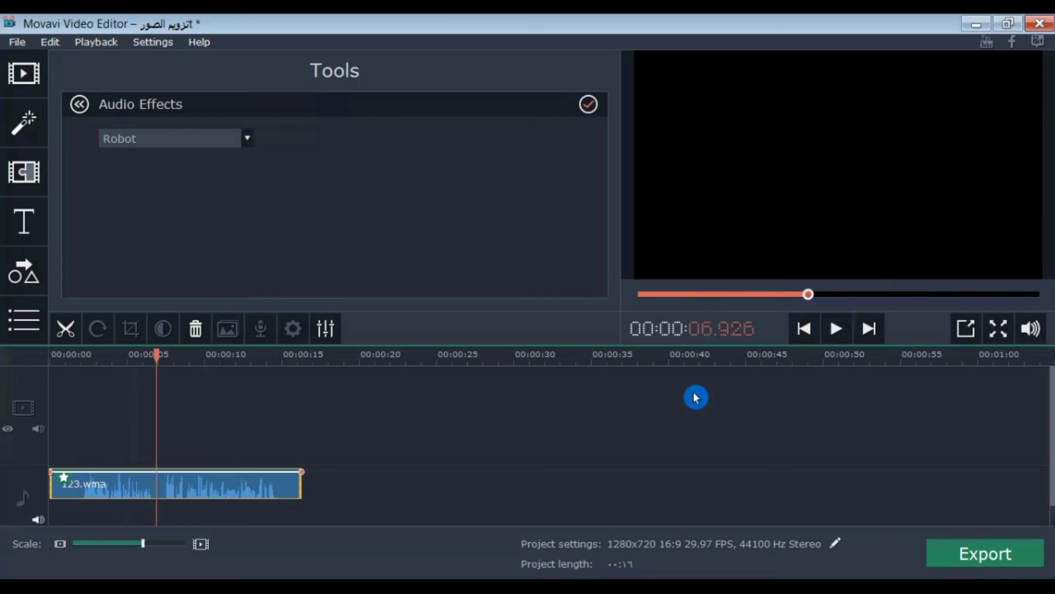
click(248, 140)
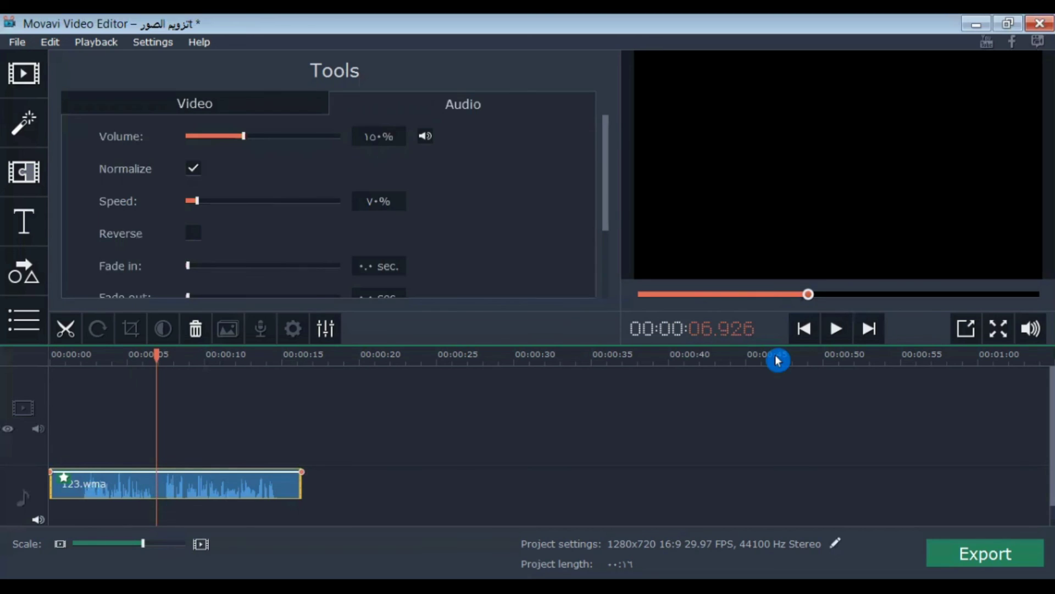